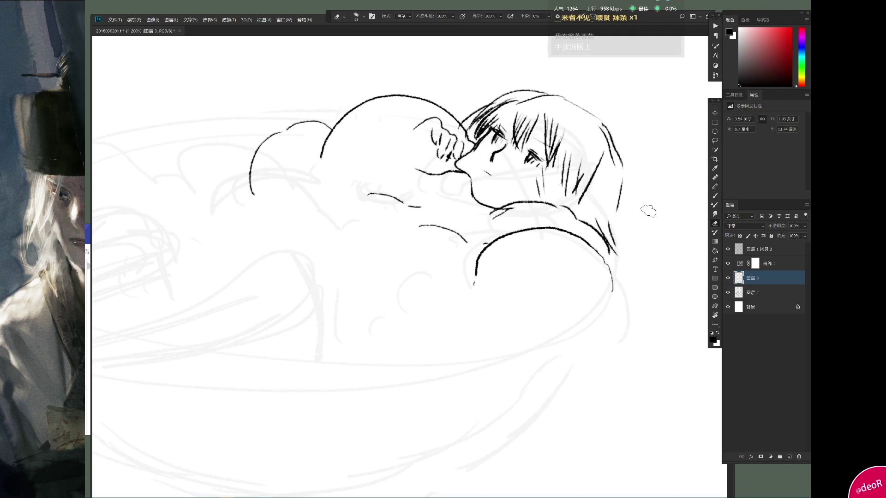
# - Select the head-and-shoulders area, reshape the hair and shoulder lines with Liquify, and clear the selection
pyautogui.press('m')
pyautogui.moveTo(249, 57); pyautogui.dragTo(674, 426)
pyautogui.hotkey('shift', 'ctrl', 'x')
pyautogui.moveTo(522, 214)
pyautogui.mouseDown()
pyautogui.moveTo(475, 277)
pyautogui.moveTo(575, 241)
pyautogui.mouseUp()
pyautogui.press('Return')
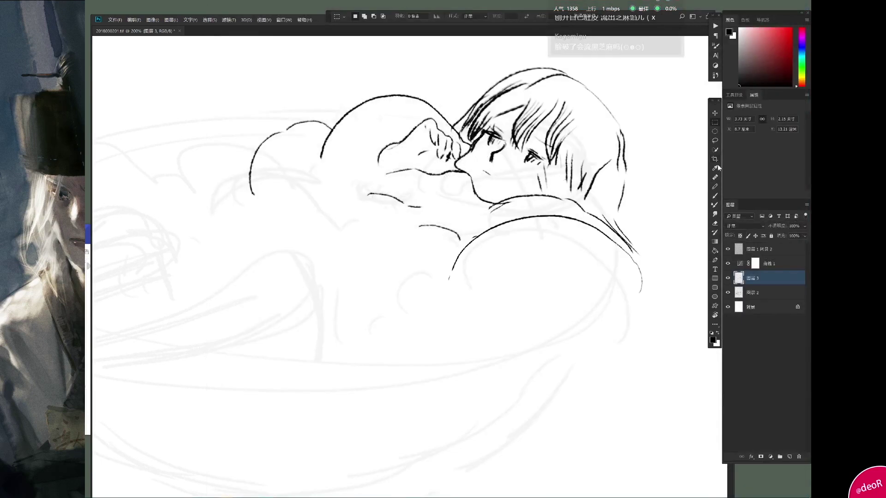
pyautogui.press('Delete')
pyautogui.hotkey('ctrl', 'd')
# - Touch up the hair lines along the back of the head and down toward the shoulder
pyautogui.moveTo(591, 82)
pyautogui.mouseDown()
pyautogui.moveTo(336, 163)
pyautogui.moveTo(329, 208)
pyautogui.moveTo(553, 174)
pyautogui.moveTo(614, 193)
pyautogui.mouseUp()
pyautogui.moveTo(578, 142); pyautogui.dragTo(595, 143)
pyautogui.moveTo(595, 144)
pyautogui.mouseDown()
pyautogui.moveTo(528, 414)
pyautogui.moveTo(631, 210)
pyautogui.mouseUp()
# - Ink the outlines of both bent legs and the small round dumpling behind the knee over the rough sketch
pyautogui.moveTo(450, 88); pyautogui.dragTo(278, 267)
pyautogui.moveTo(449, 87)
pyautogui.mouseDown()
pyautogui.moveTo(470, 87)
pyautogui.moveTo(510, 178)
pyautogui.mouseUp()
pyautogui.moveTo(514, 186); pyautogui.dragTo(499, 235)
pyautogui.moveTo(444, 199)
pyautogui.mouseDown()
pyautogui.moveTo(431, 244)
pyautogui.moveTo(309, 157)
pyautogui.moveTo(311, 223)
pyautogui.mouseUp()
pyautogui.moveTo(427, 174); pyautogui.dragTo(361, 179)
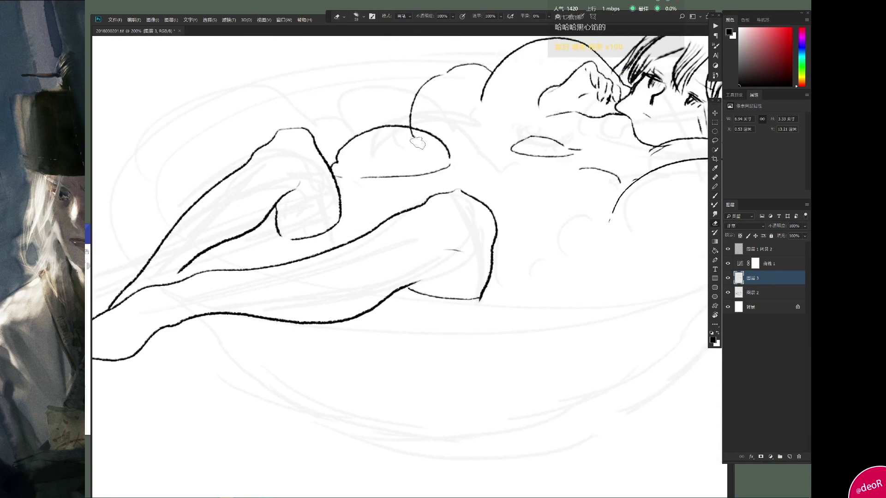
# - Ink the large round dumpling beside the front knee, from its upper arc to its lower edge
pyautogui.moveTo(461, 230); pyautogui.dragTo(350, 245)
pyautogui.moveTo(387, 217); pyautogui.dragTo(606, 255)
pyautogui.moveTo(376, 308); pyautogui.dragTo(431, 321)
pyautogui.press('e')
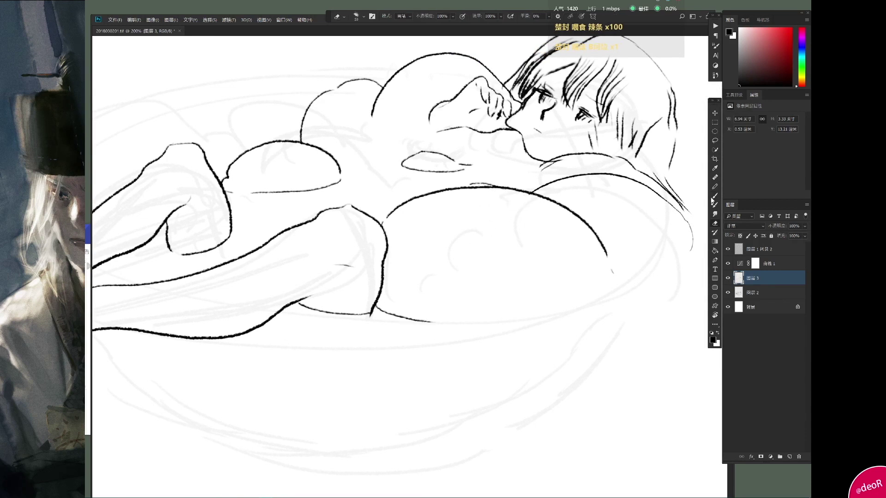
# - Ink the bowl's double rim, curved body and foot with the brush, following the rough sketch
pyautogui.click(715, 196)
pyautogui.moveTo(600, 185); pyautogui.dragTo(397, 261)
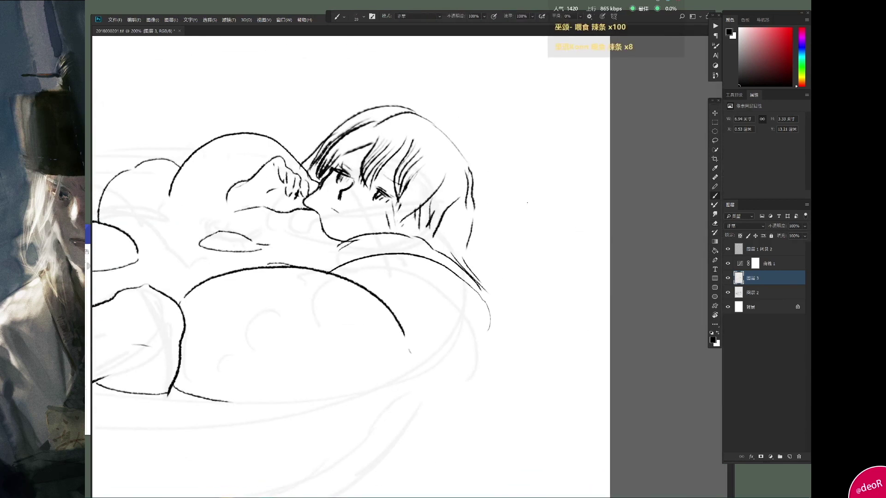
pyautogui.hotkey('ctrl', '-')
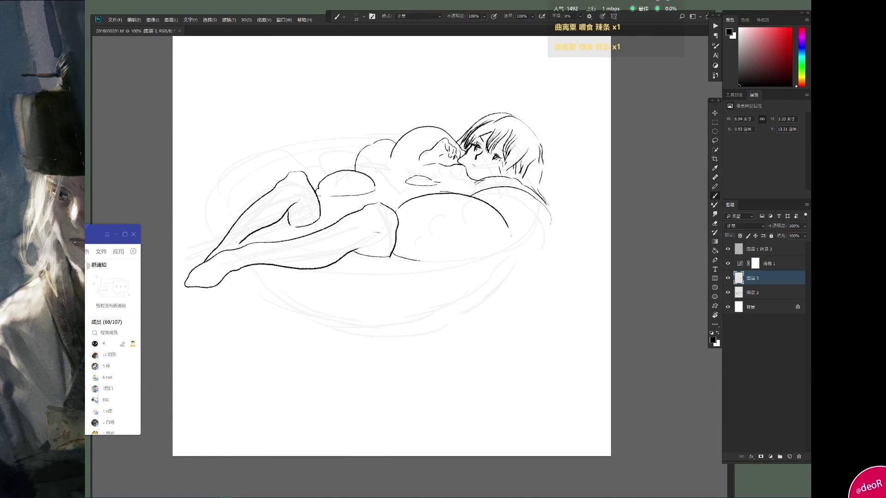
pyautogui.hotkey('ctrl', '+')
pyautogui.hotkey('ctrl', '-')
pyautogui.moveTo(254, 238); pyautogui.dragTo(329, 201)
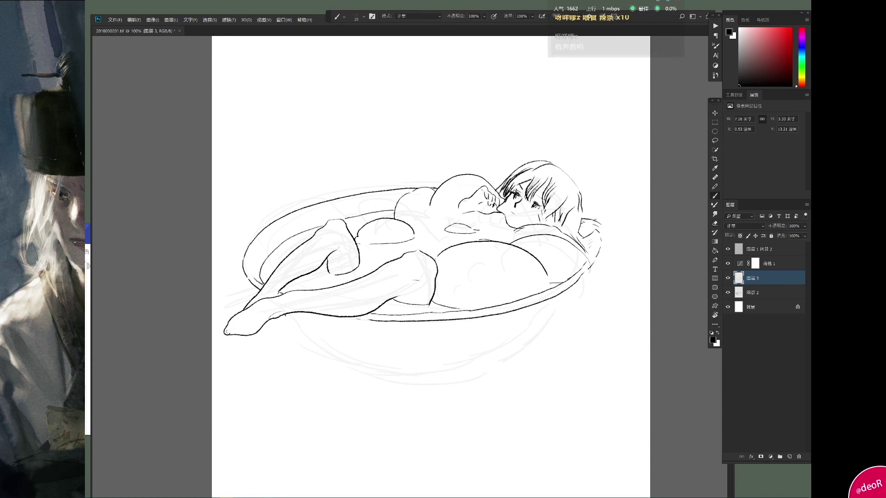
pyautogui.moveTo(558, 307); pyautogui.dragTo(450, 369)
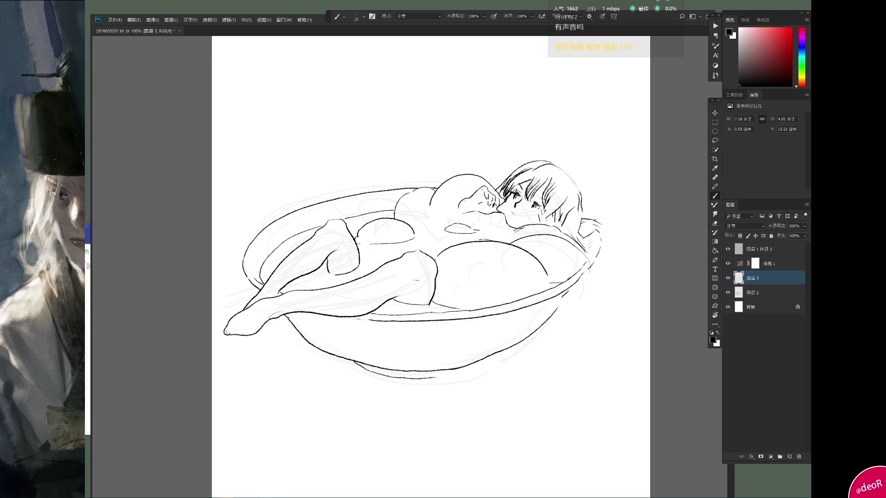
# - Hide the rough sketch layer, rotate the line art slightly clockwise and save the file
pyautogui.click(728, 292)
pyautogui.hotkey('ctrl', 't')
pyautogui.moveTo(549, 295); pyautogui.dragTo(540, 282)
pyautogui.press('Return')
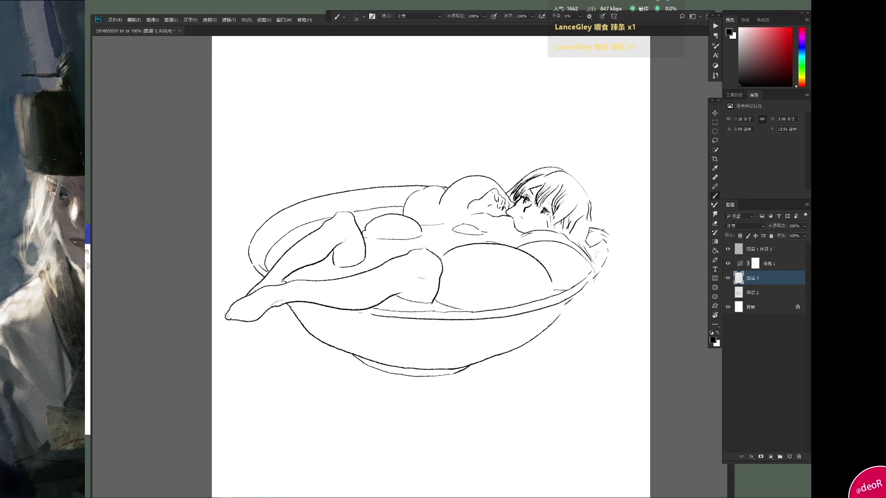
pyautogui.hotkey('ctrl', 's')
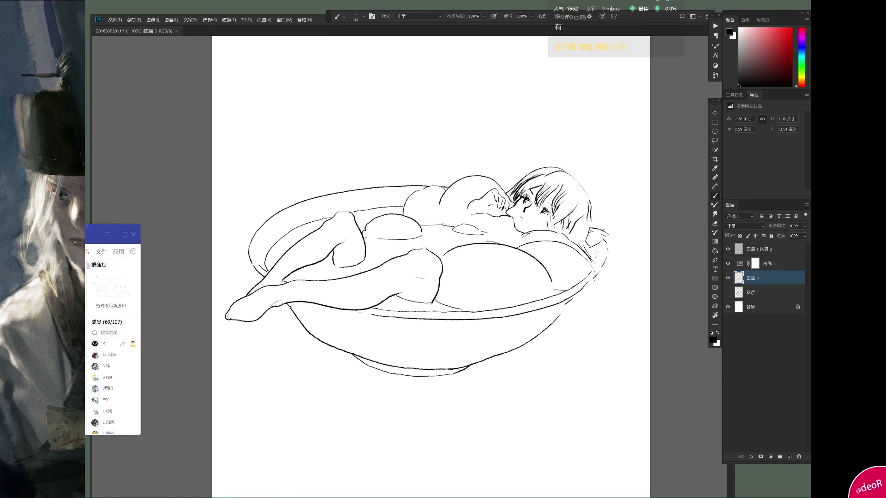
# - Create a new layer above the existing curves adjustment and enlarge the brush preset list
pyautogui.click(756, 264)
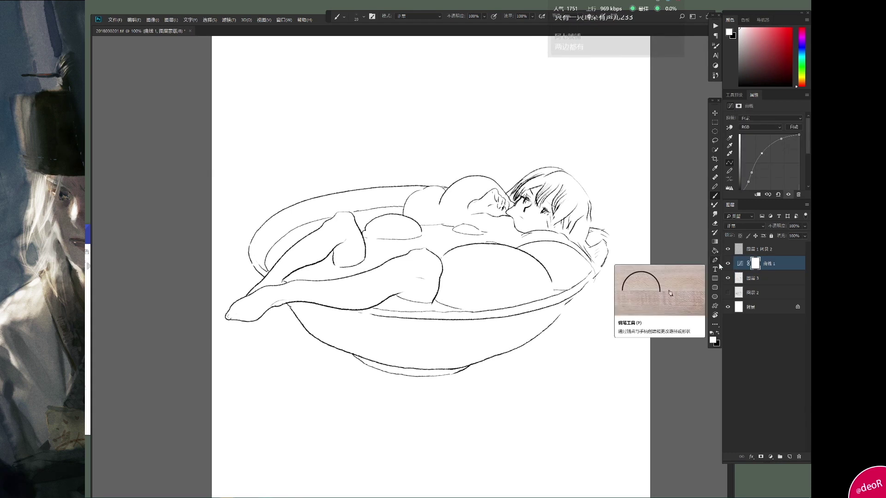
pyautogui.click(788, 455)
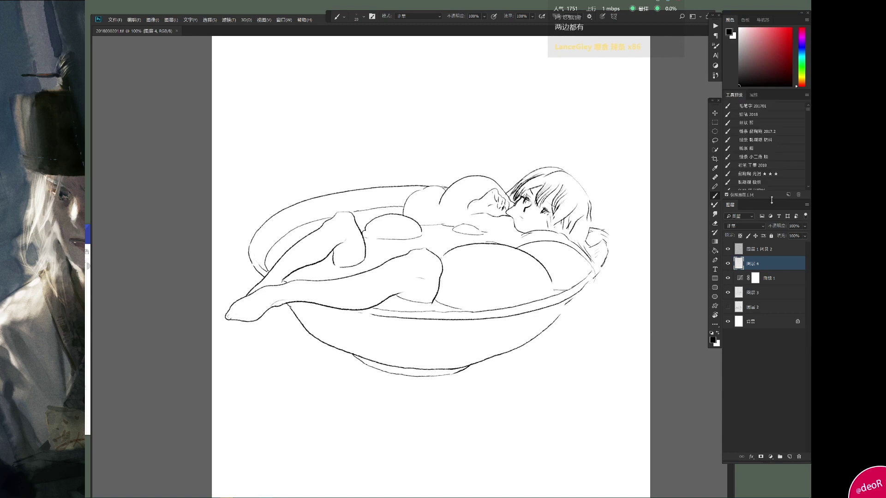
pyautogui.moveTo(771, 227); pyautogui.dragTo(771, 273)
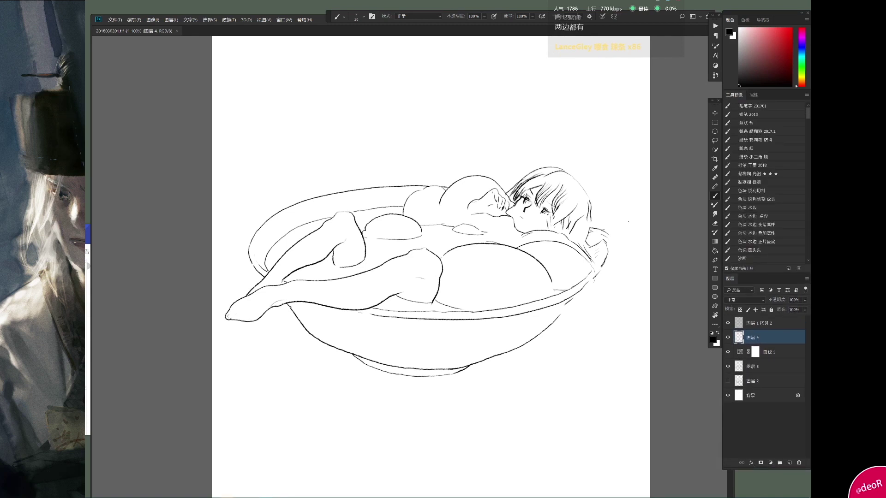
# - Paint beige shadows on the undersides of the round dumplings and soften their edges with the Smudge tool
pyautogui.click(748, 208)
pyautogui.moveTo(381, 224)
pyautogui.mouseDown()
pyautogui.moveTo(424, 234)
pyautogui.moveTo(372, 224)
pyautogui.moveTo(461, 212)
pyautogui.mouseUp()
pyautogui.moveTo(455, 288)
pyautogui.mouseDown()
pyautogui.moveTo(472, 300)
pyautogui.moveTo(570, 281)
pyautogui.mouseUp()
pyautogui.press('r')
pyautogui.moveTo(450, 274); pyautogui.dragTo(599, 260)
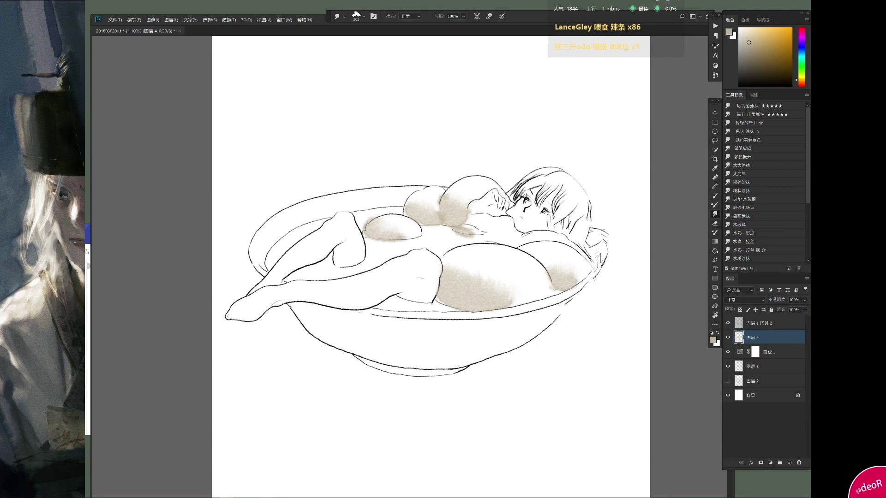
# - Paint the bowl's inner wall, outer body and foot in grey-green washes, darker on the front
pyautogui.press('b')
pyautogui.moveTo(408, 191)
pyautogui.mouseDown()
pyautogui.moveTo(339, 203)
pyautogui.moveTo(263, 251)
pyautogui.mouseUp()
pyautogui.moveTo(596, 242); pyautogui.dragTo(597, 254)
pyautogui.moveTo(360, 337)
pyautogui.mouseDown()
pyautogui.moveTo(443, 341)
pyautogui.moveTo(383, 360)
pyautogui.moveTo(333, 318)
pyautogui.moveTo(415, 337)
pyautogui.moveTo(434, 356)
pyautogui.mouseUp()
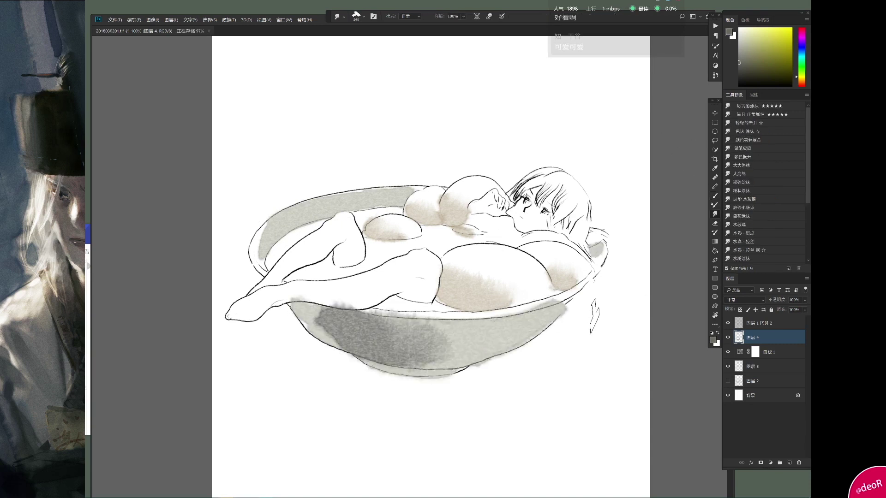
# - Paint the legs, hand and face in a pale pinkish skin tone and smudge around the bun
pyautogui.keyDown('alt'); pyautogui.click(415, 341); pyautogui.keyUp('alt')
pyautogui.click(746, 34)
pyautogui.moveTo(230, 316); pyautogui.dragTo(369, 240)
pyautogui.moveTo(369, 240)
pyautogui.mouseDown()
pyautogui.moveTo(406, 296)
pyautogui.moveTo(286, 263)
pyautogui.moveTo(341, 230)
pyautogui.mouseUp()
pyautogui.moveTo(461, 231)
pyautogui.mouseDown()
pyautogui.moveTo(489, 205)
pyautogui.moveTo(533, 203)
pyautogui.moveTo(535, 226)
pyautogui.mouseUp()
pyautogui.press('r')
pyautogui.moveTo(591, 231); pyautogui.dragTo(589, 263)
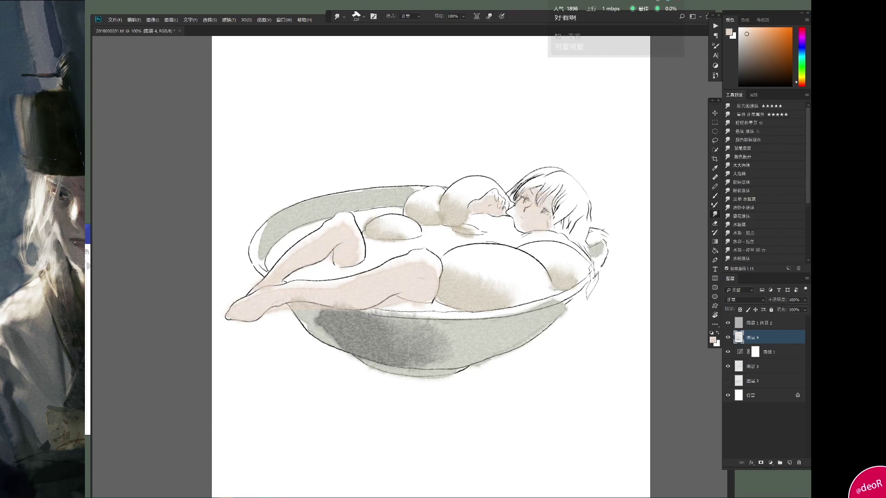
# - Paint grey soup around the legs and between the dumplings, and add shading beneath the hand and chin
pyautogui.press('b')
pyautogui.keyDown('alt'); pyautogui.click(401, 203); pyautogui.keyUp('alt')
pyautogui.moveTo(402, 208); pyautogui.dragTo(277, 252)
pyautogui.moveTo(349, 272)
pyautogui.mouseDown()
pyautogui.moveTo(308, 271)
pyautogui.moveTo(332, 277)
pyautogui.moveTo(440, 232)
pyautogui.moveTo(423, 247)
pyautogui.moveTo(370, 252)
pyautogui.mouseUp()
pyautogui.keyDown('alt'); pyautogui.click(462, 216); pyautogui.keyUp('alt')
pyautogui.moveTo(459, 215); pyautogui.dragTo(517, 242)
pyautogui.press('r')
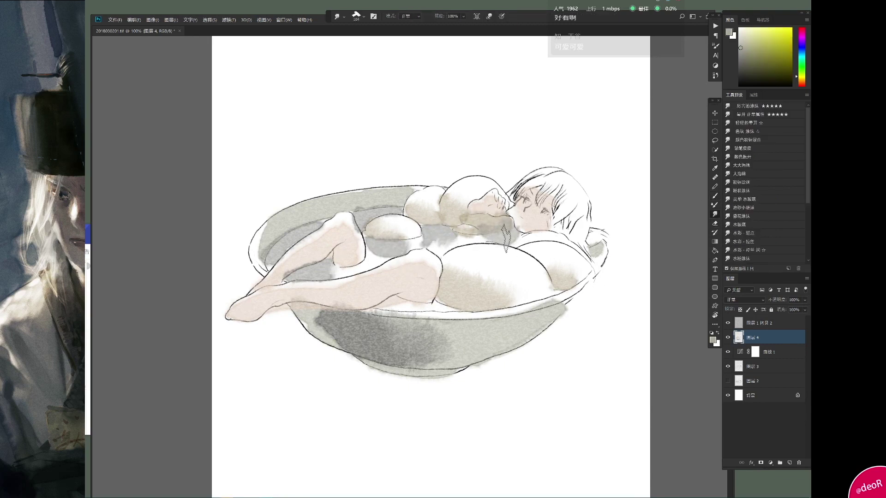
# - Add a curves adjustment above the colours, adjust its blue and red channels, and darken the RGB midtones
pyautogui.click(771, 463)
pyautogui.click(745, 383)
pyautogui.click(760, 127)
pyautogui.click(783, 151)
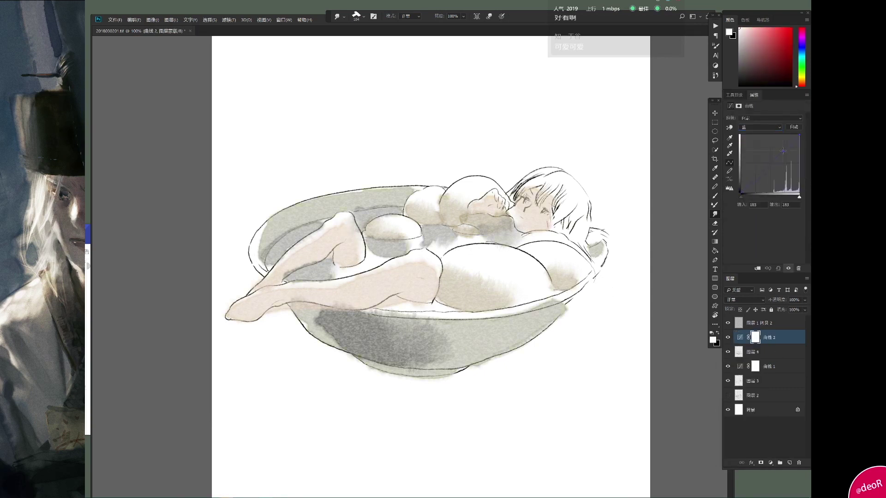
pyautogui.moveTo(756, 180); pyautogui.dragTo(757, 179)
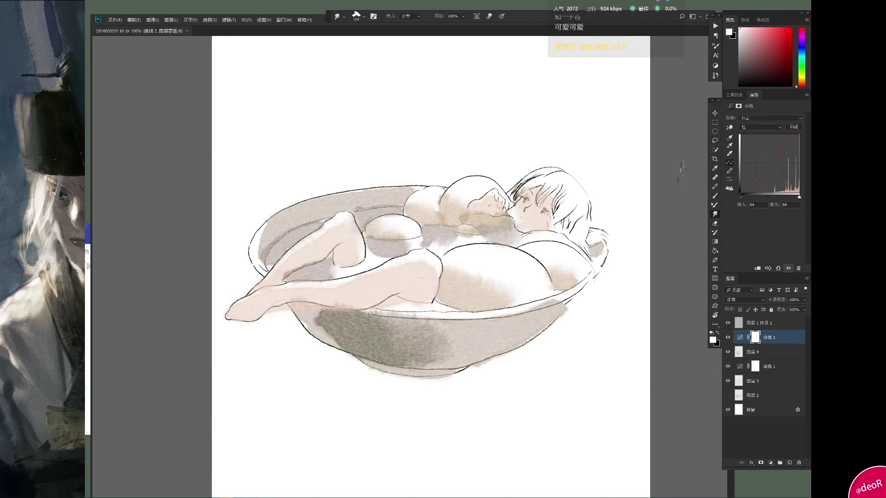
pyautogui.press('\\')
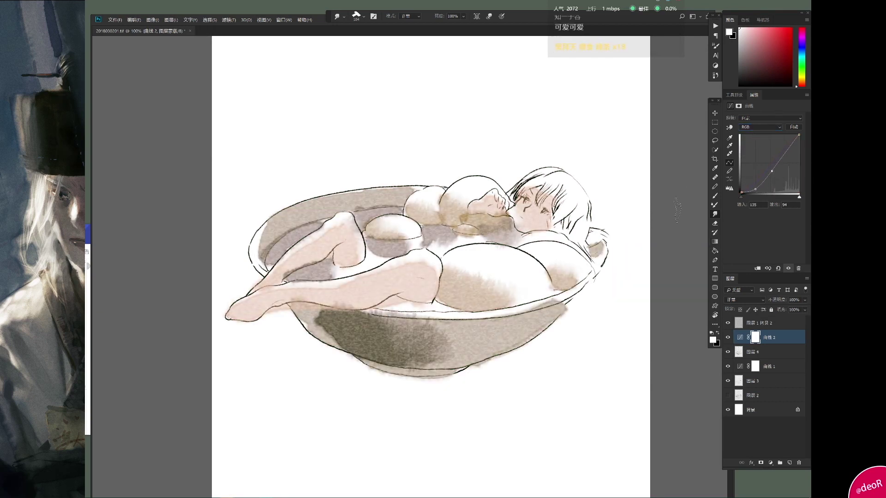
# - Rename the colouring layer as 颜色
pyautogui.press('b')
pyautogui.click(752, 353)
pyautogui.write('yans')
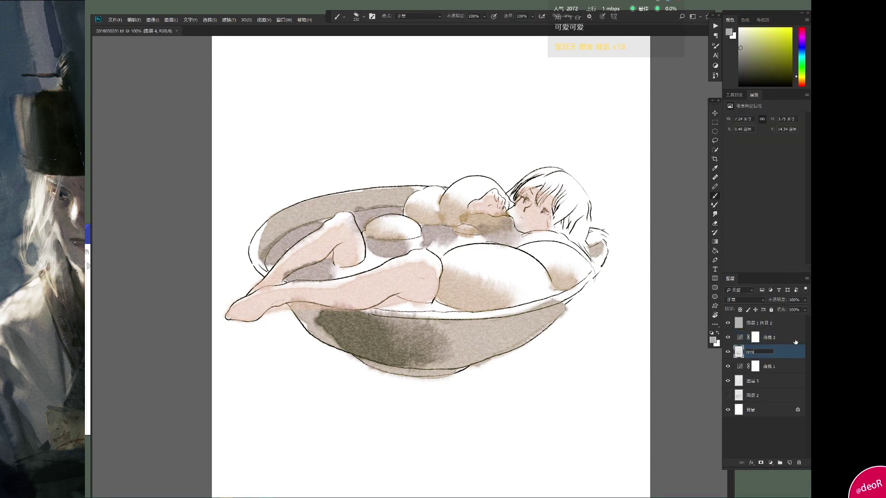
pyautogui.write('e')
pyautogui.press('space')
pyautogui.press('Return')
# - Fill the hair and bun with dark green-black and paint in the dark eyes
pyautogui.moveTo(535, 180)
pyautogui.mouseDown()
pyautogui.moveTo(567, 217)
pyautogui.moveTo(586, 222)
pyautogui.mouseUp()
pyautogui.moveTo(572, 184); pyautogui.dragTo(600, 240)
pyautogui.moveTo(524, 199); pyautogui.dragTo(530, 204)
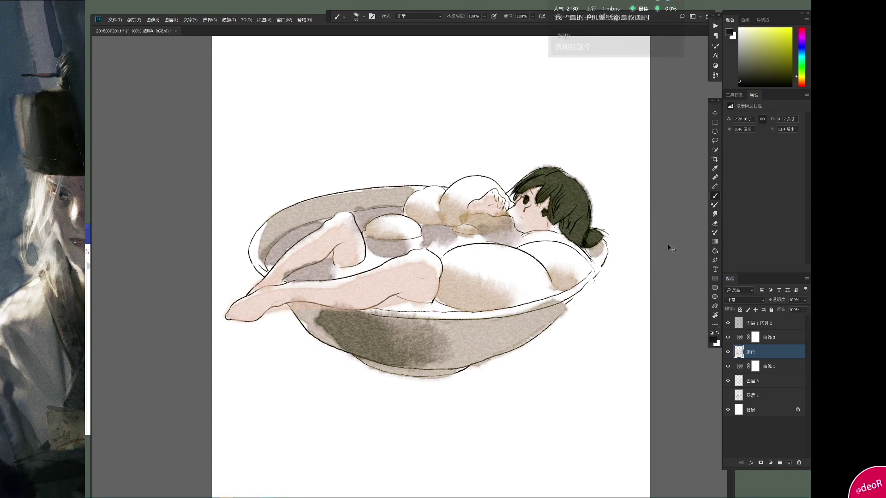
# - Lower the line art layer's fill to 79% and save the file
pyautogui.hotkey('ctrl', '+')
pyautogui.click(752, 380)
pyautogui.moveTo(804, 309); pyautogui.dragTo(807, 317)
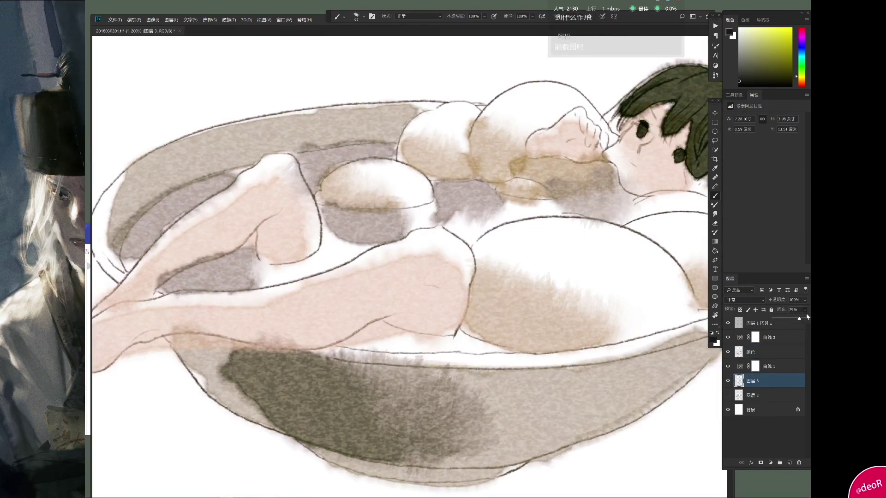
pyautogui.hotkey('ctrl', 's')
# - On the colour layer, paint soft grey soup shading under the front knee and between the rear dumplings
pyautogui.moveTo(580, 264); pyautogui.dragTo(495, 283)
pyautogui.hotkey('ctrl', '-')
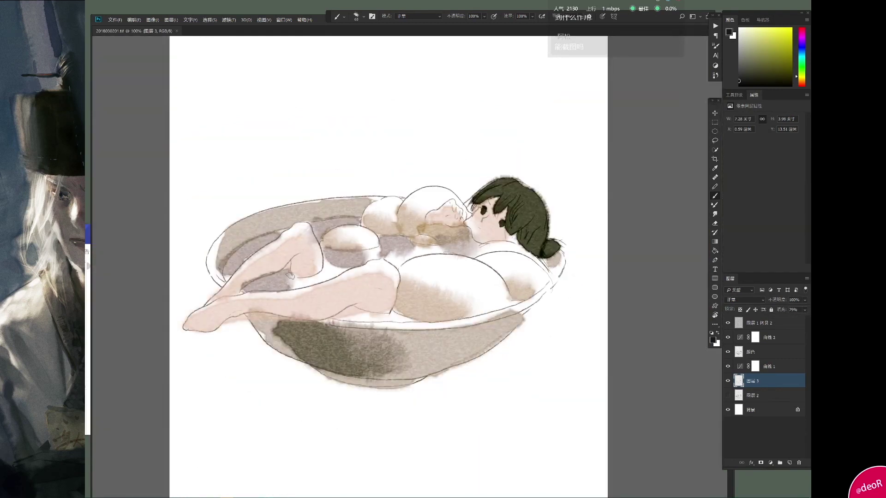
pyautogui.hotkey('alt', ']')
pyautogui.hotkey('alt', ']')
pyautogui.keyDown('alt'); pyautogui.click(438, 317); pyautogui.keyUp('alt')
pyautogui.moveTo(388, 323); pyautogui.dragTo(411, 305)
pyautogui.click(342, 313)
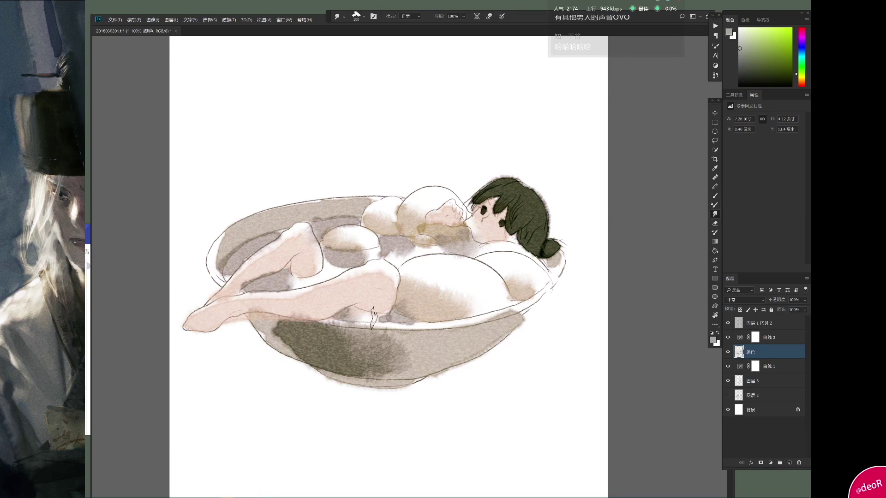
pyautogui.press(']')
pyautogui.press(']')
pyautogui.press(']')
pyautogui.moveTo(372, 237); pyautogui.dragTo(412, 237)
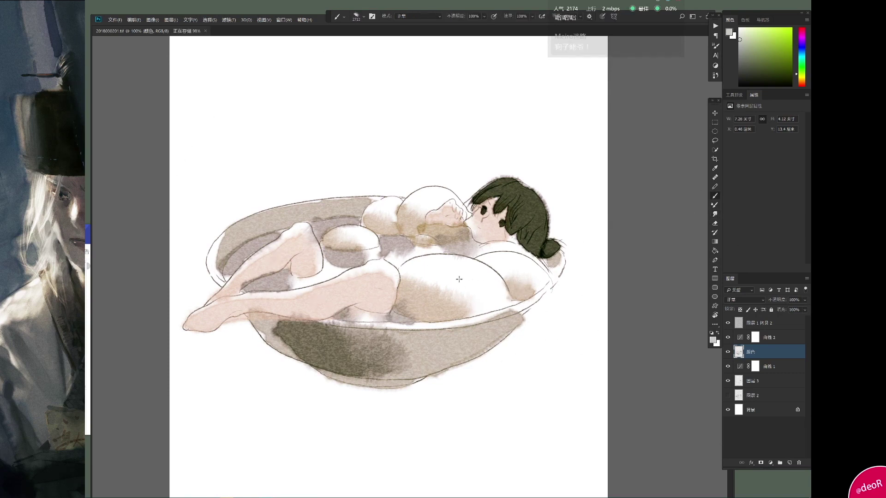
# - Fill the background layer with a warm light grey paper tone
pyautogui.hotkey('alt', ',')
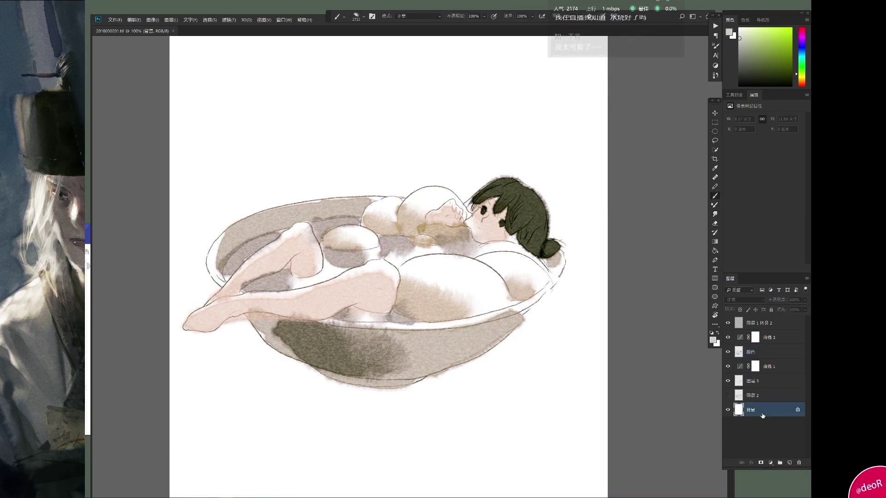
pyautogui.hotkey('alt', 'BackSpace')
pyautogui.click(801, 77)
pyautogui.hotkey('alt', 'BackSpace')
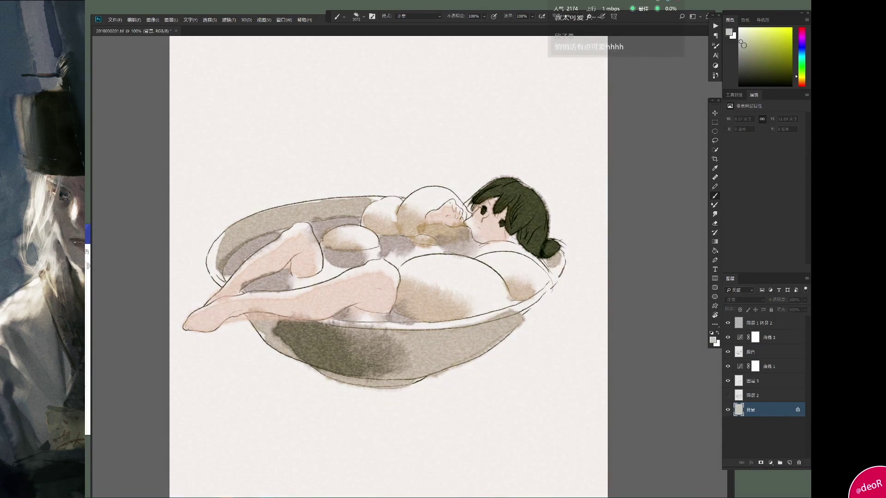
# - On the colour layer, deepen the grey soup between the small dumpling and the two legs
pyautogui.hotkey('alt', ']')
pyautogui.hotkey('alt', ']')
pyautogui.hotkey('alt', ']')
pyautogui.hotkey('alt', ']')
pyautogui.moveTo(365, 242); pyautogui.dragTo(321, 273)
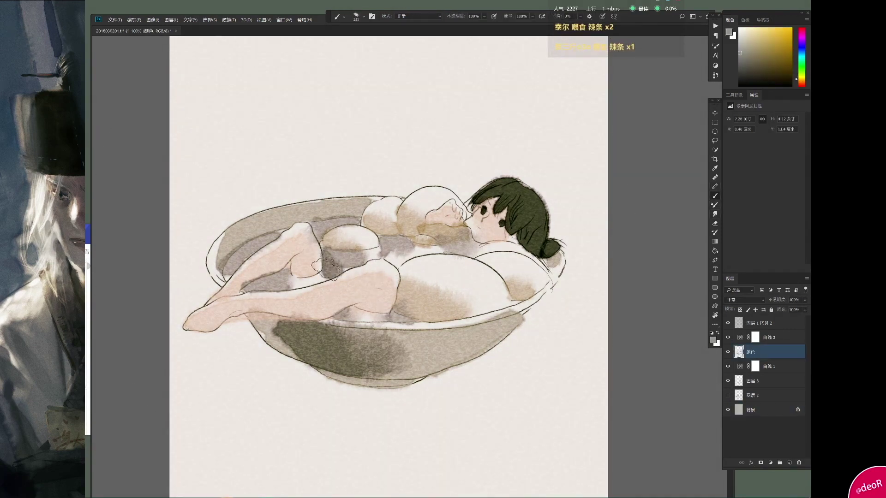
# - Paint the forearm below the hand in skin tone and ink its outline on the line art layer
pyautogui.hotkey('shift', 'r')
pyautogui.hotkey('shift', 'r')
pyautogui.hotkey('shift', 'r')
pyautogui.click(716, 196)
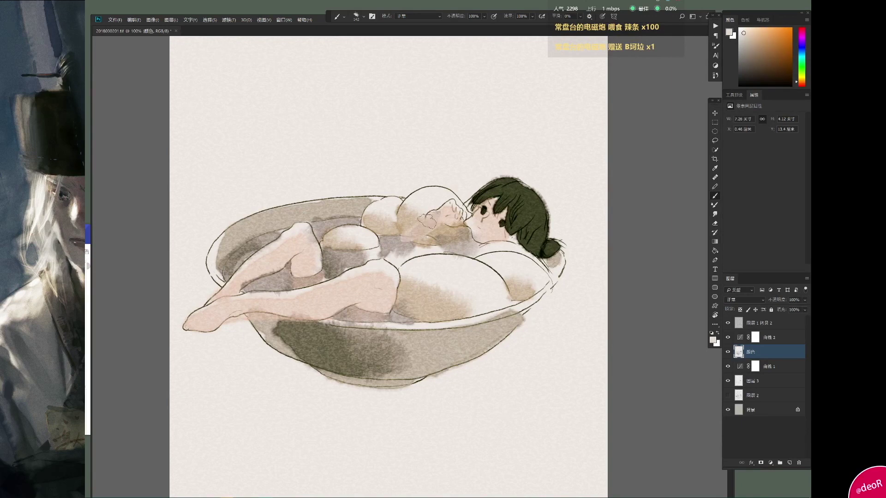
pyautogui.click(756, 380)
pyautogui.click(757, 174)
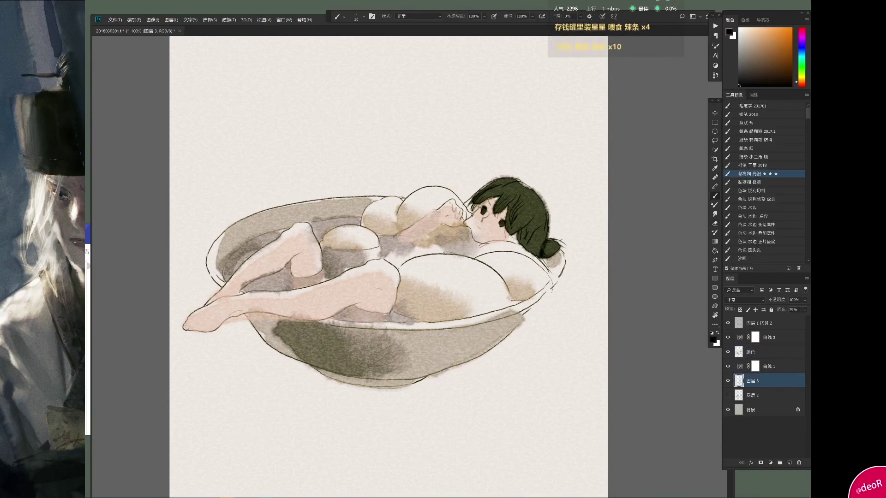
# - On the colour layer, sample the hair's dark green and paint it across the bowl's lower body and foot
pyautogui.hotkey('alt', ']')
pyautogui.hotkey('alt', ']')
pyautogui.hotkey('shift', 'b')
pyautogui.click(714, 214)
pyautogui.keyDown('alt'); pyautogui.click(549, 226); pyautogui.keyUp('alt')
pyautogui.moveTo(307, 346); pyautogui.dragTo(417, 381)
pyautogui.moveTo(363, 357); pyautogui.dragTo(268, 333)
pyautogui.moveTo(339, 360); pyautogui.dragTo(484, 355)
pyautogui.moveTo(411, 369)
pyautogui.mouseDown()
pyautogui.moveTo(485, 355)
pyautogui.moveTo(470, 350)
pyautogui.mouseUp()
# - Extend the dark green wash along the bowl's upper edge beneath the feet using sampled colours
pyautogui.press('b')
pyautogui.moveTo(507, 251); pyautogui.dragTo(549, 279)
pyautogui.keyDown('alt'); pyautogui.click(382, 356); pyautogui.keyUp('alt')
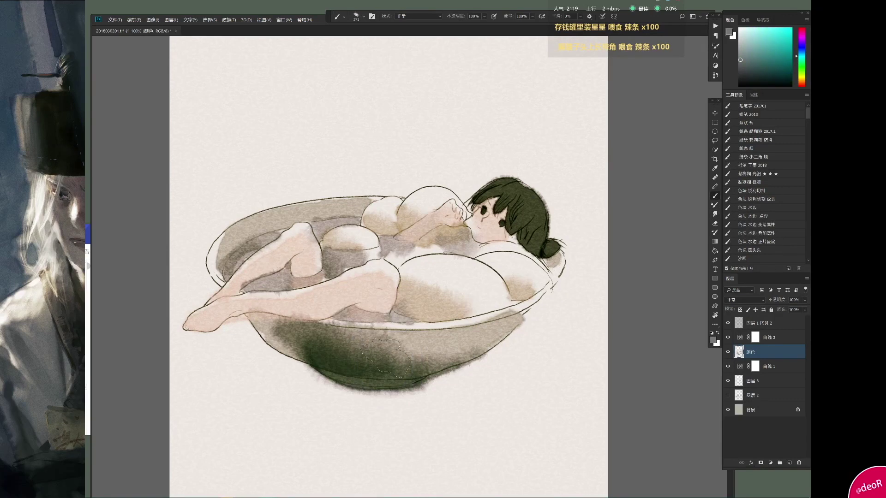
pyautogui.press('[')
pyautogui.keyDown('alt'); pyautogui.click(270, 323); pyautogui.keyUp('alt')
pyautogui.moveTo(270, 323)
pyautogui.mouseDown()
pyautogui.moveTo(276, 342)
pyautogui.moveTo(302, 323)
pyautogui.mouseUp()
# - Brush a warm pinkish skin tone over the face with a larger brush and sampled colour
pyautogui.press(']')
pyautogui.press(']')
pyautogui.press(']')
pyautogui.press(']')
pyautogui.press(']')
pyautogui.keyDown('alt'); pyautogui.click(485, 247); pyautogui.keyUp('alt')
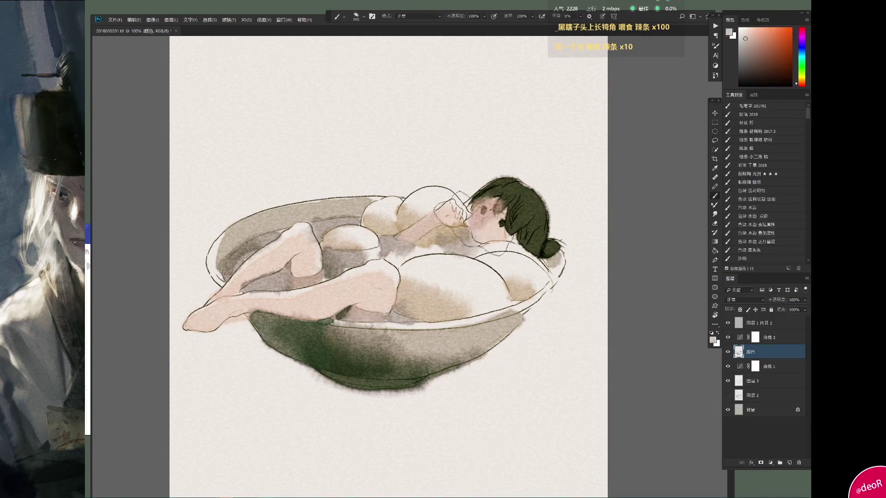
# - Rotate the canvas view and repaint the fringe over the forehead in a sampled dark hair colour
pyautogui.press('r')
pyautogui.moveTo(576, 240); pyautogui.dragTo(461, 323)
pyautogui.scroll(3, 443, 185)
pyautogui.press('[')
pyautogui.press('[')
pyautogui.press('[')
pyautogui.press('[')
pyautogui.keyDown('alt'); pyautogui.click(379, 220); pyautogui.keyUp('alt')
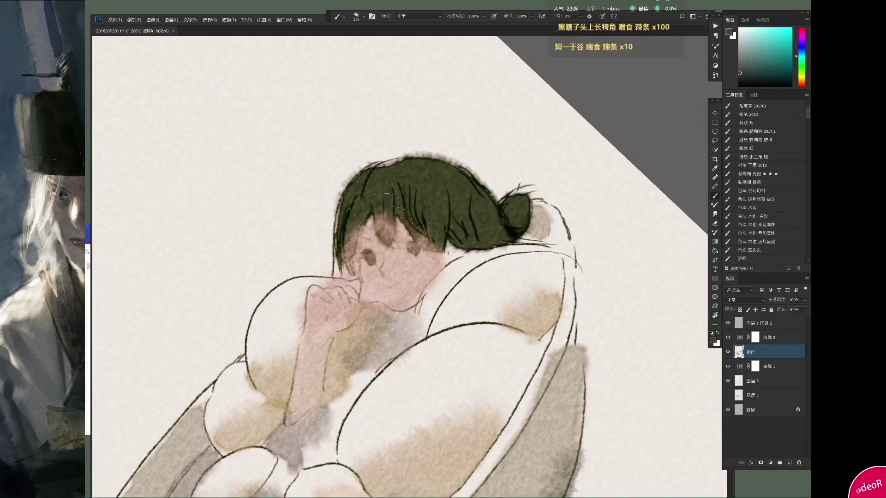
pyautogui.press('[')
pyautogui.moveTo(379, 220); pyautogui.dragTo(488, 233)
# - Paint further colour accents around the eye and cheek of the face
pyautogui.keyDown('alt'); pyautogui.click(570, 286); pyautogui.keyUp('alt')
pyautogui.press(']')
pyautogui.moveTo(372, 265)
pyautogui.mouseDown()
pyautogui.moveTo(413, 263)
pyautogui.moveTo(388, 287)
pyautogui.mouseUp()
# - Paint dark strands over the hair and erase stray ink lines around the dumpling beneath the face
pyautogui.press('[')
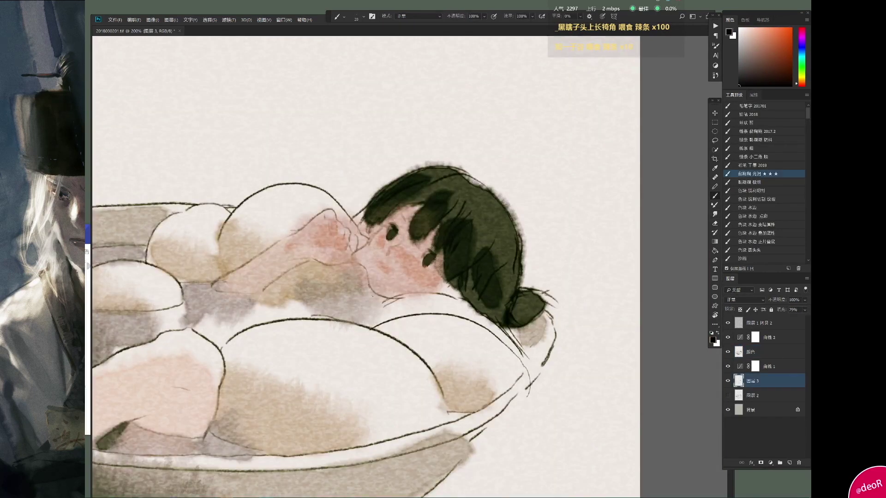
pyautogui.press('e')
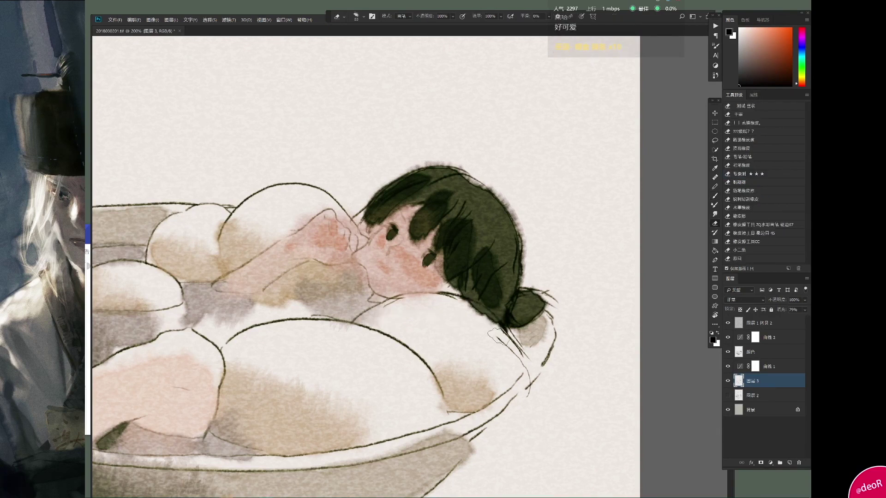
pyautogui.hotkey('alt', ']')
pyautogui.hotkey('alt', ']')
pyautogui.hotkey('alt', '[')
pyautogui.hotkey('alt', '[')
pyautogui.press('r')
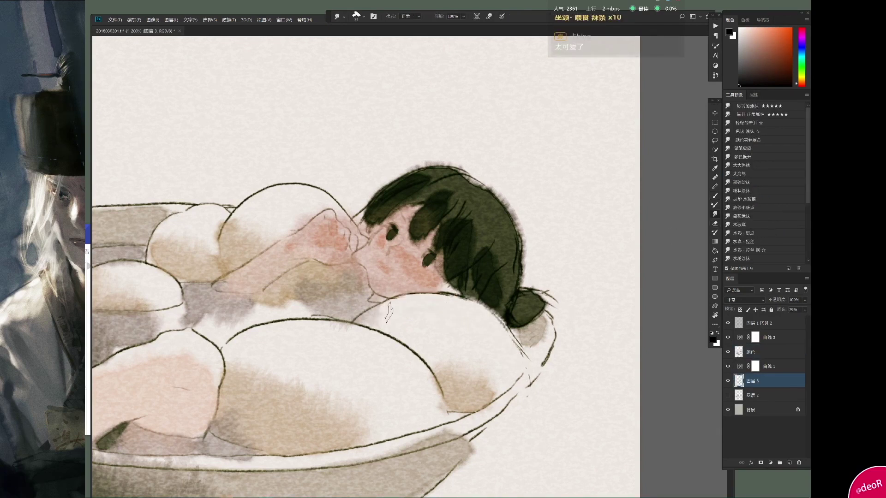
# - Touch up the grey soup between the dumplings and the bowl rim with sampled colours on the colour layer, and save
pyautogui.click(749, 352)
pyautogui.press('b')
pyautogui.keyDown('alt'); pyautogui.click(520, 369); pyautogui.keyUp('alt')
pyautogui.moveTo(277, 325); pyautogui.dragTo(461, 265)
pyautogui.keyDown('alt'); pyautogui.click(454, 260); pyautogui.keyUp('alt')
pyautogui.press(']')
pyautogui.hotkey('ctrl', 's')
# - Apply Hue/Saturation to the background layer with hue +20 and lightness +11
pyautogui.click(751, 410)
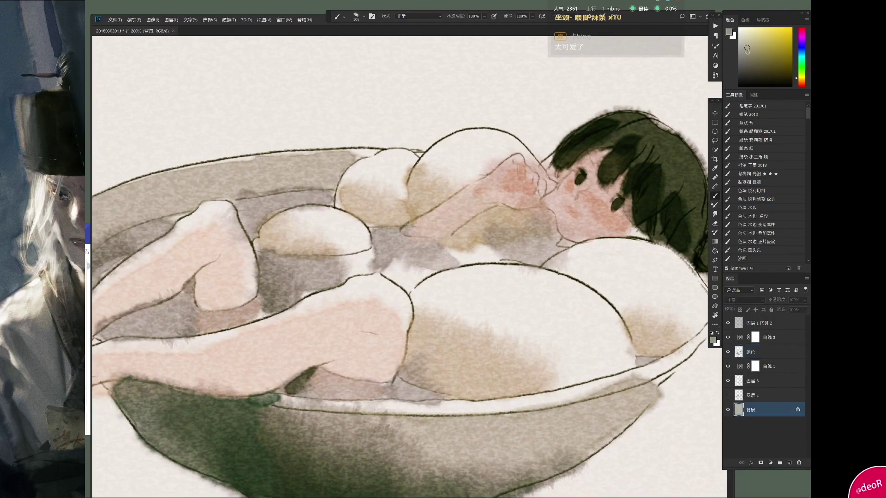
pyautogui.hotkey('ctrl', 'u')
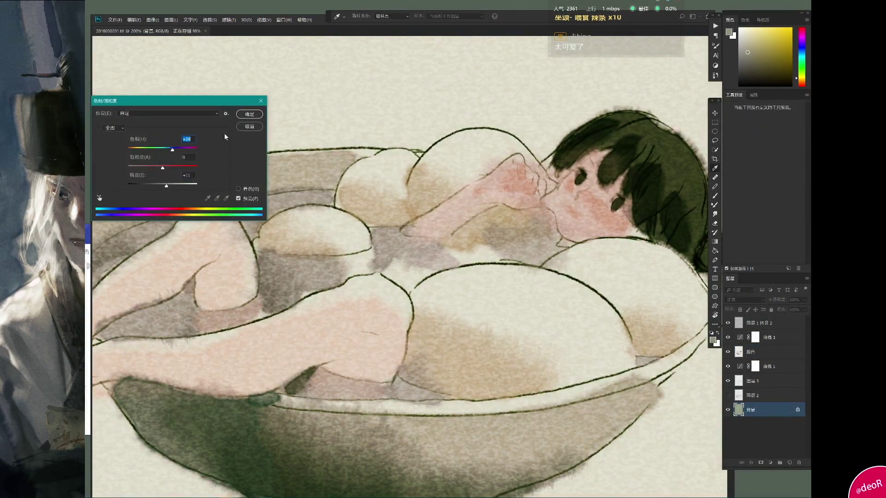
pyautogui.press('Return')
# - Paint white highlights on the dumplings, knees and waterline on a new layer
pyautogui.hotkey('ctrl', 'shift', 'alt', 'n')
pyautogui.press('x')
pyautogui.moveTo(319, 300); pyautogui.dragTo(385, 237)
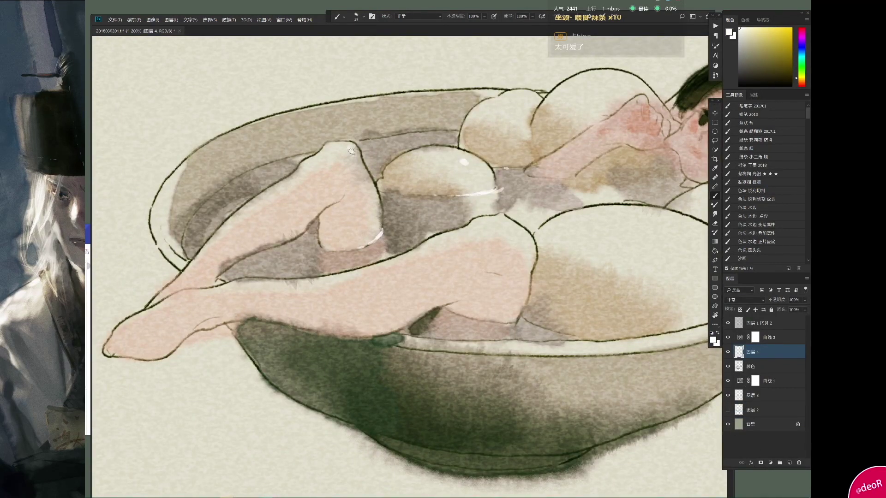
pyautogui.moveTo(526, 253); pyautogui.dragTo(328, 235)
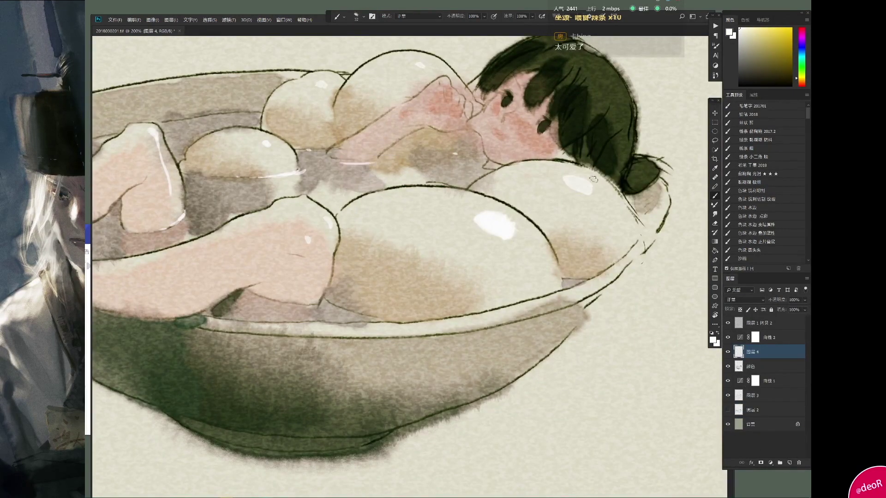
# - Smudge the white highlight on the large front dumpling and save the file
pyautogui.click(715, 215)
pyautogui.moveTo(480, 217); pyautogui.dragTo(495, 235)
pyautogui.hotkey('ctrl', '-')
pyautogui.press('b')
pyautogui.hotkey('ctrl', 's')
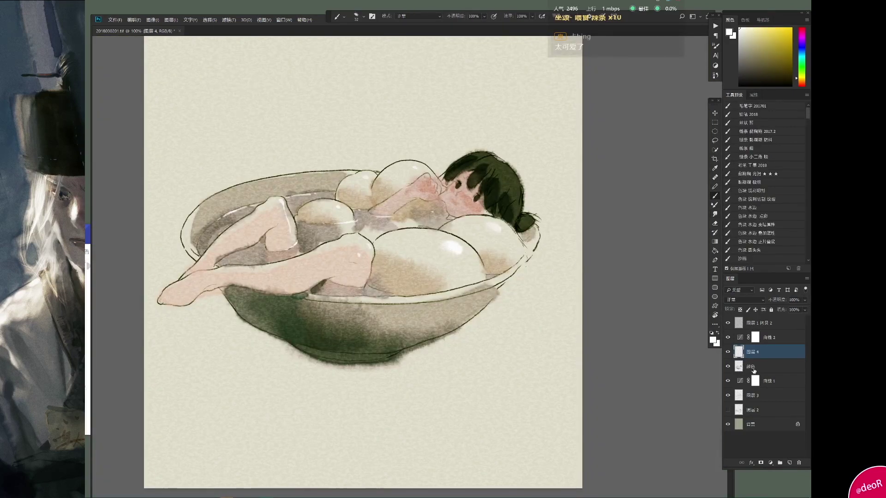
# - Brush a sampled reddish skin tone onto the front leg's knee and thigh on the colour layer
pyautogui.click(740, 368)
pyautogui.keyDown('alt'); pyautogui.click(294, 278); pyautogui.keyUp('alt')
pyautogui.moveTo(341, 263); pyautogui.dragTo(286, 280)
pyautogui.click(714, 214)
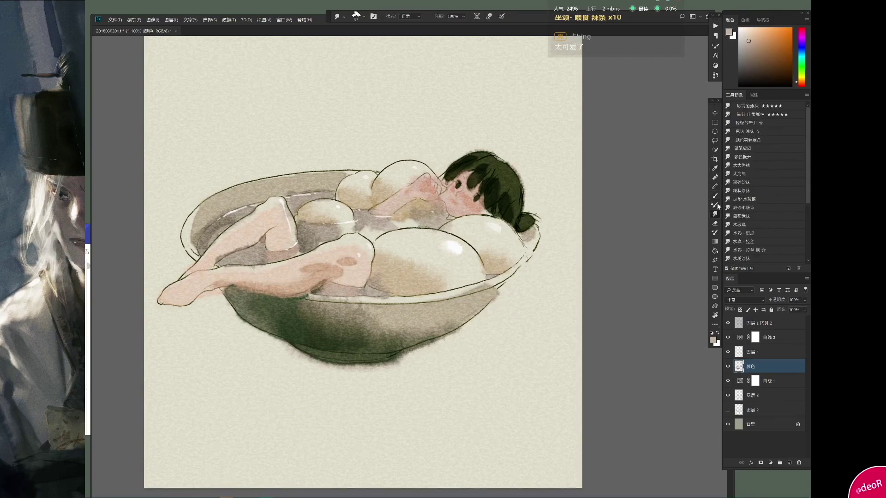
# - Add warm pink blush to both knees with sampled colour and blend it with the Smudge tool
pyautogui.press('b')
pyautogui.click(274, 209)
pyautogui.moveTo(323, 244)
pyautogui.mouseDown()
pyautogui.moveTo(350, 249)
pyautogui.moveTo(342, 277)
pyautogui.moveTo(369, 281)
pyautogui.mouseUp()
pyautogui.keyDown('alt'); pyautogui.click(325, 263); pyautogui.keyUp('alt')
pyautogui.moveTo(249, 203); pyautogui.dragTo(282, 226)
pyautogui.press('r')
# - Paint dark green accents with the 色块 水边 brush beneath the thigh at the bowl rim and in the soup gaps
pyautogui.hotkey('alt', '[')
pyautogui.hotkey('alt', '[')
pyautogui.press('b')
pyautogui.press('d')
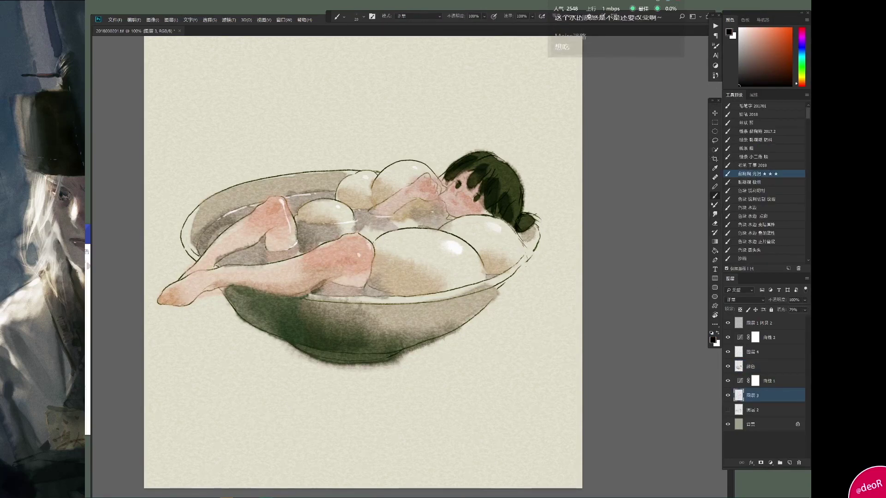
pyautogui.hotkey('alt', ']')
pyautogui.hotkey('alt', ']')
pyautogui.click(748, 208)
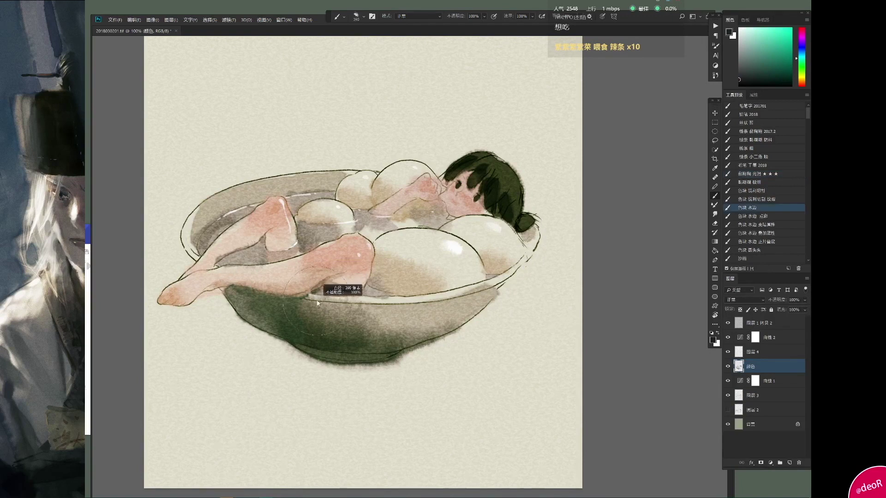
pyautogui.press('r')
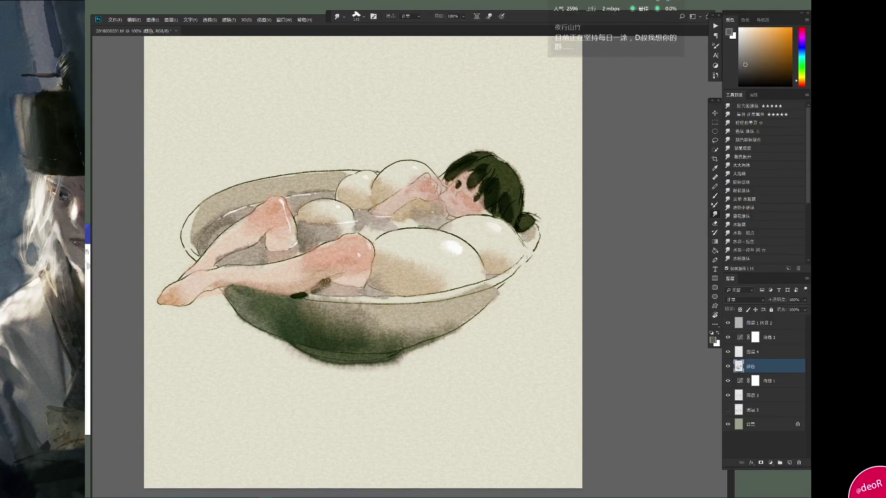
pyautogui.click(715, 197)
pyautogui.press('r')
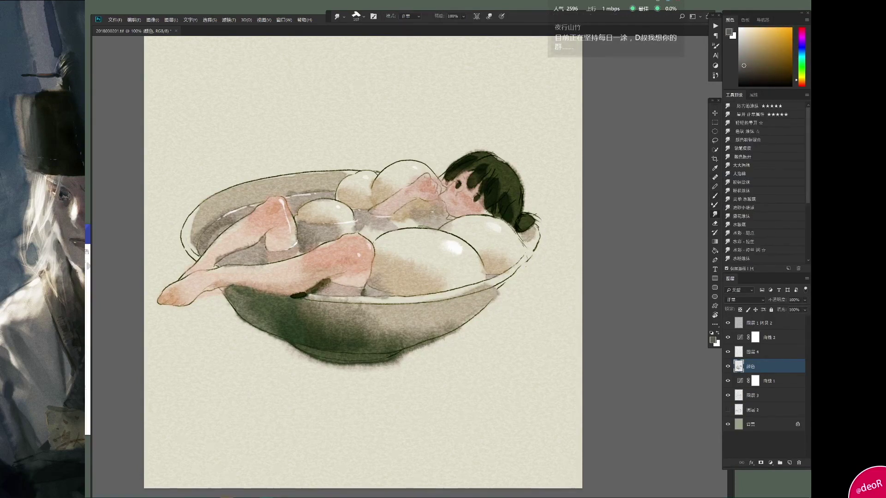
pyautogui.click(715, 196)
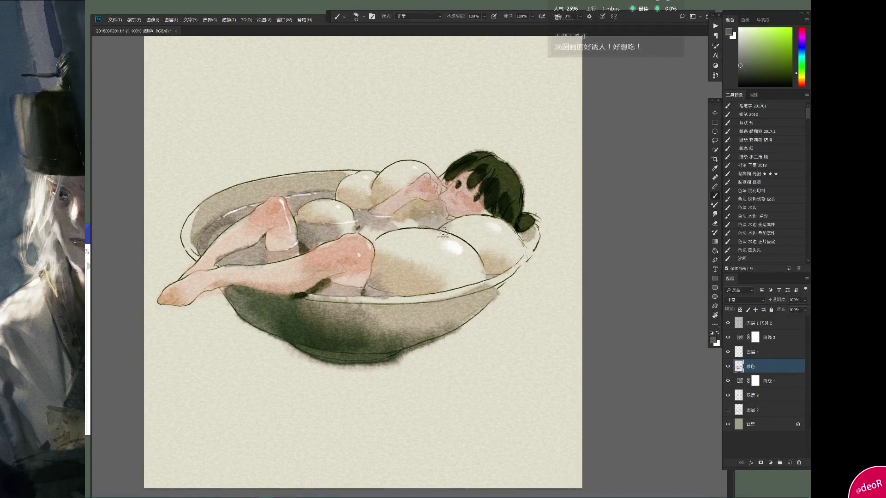
pyautogui.press('r')
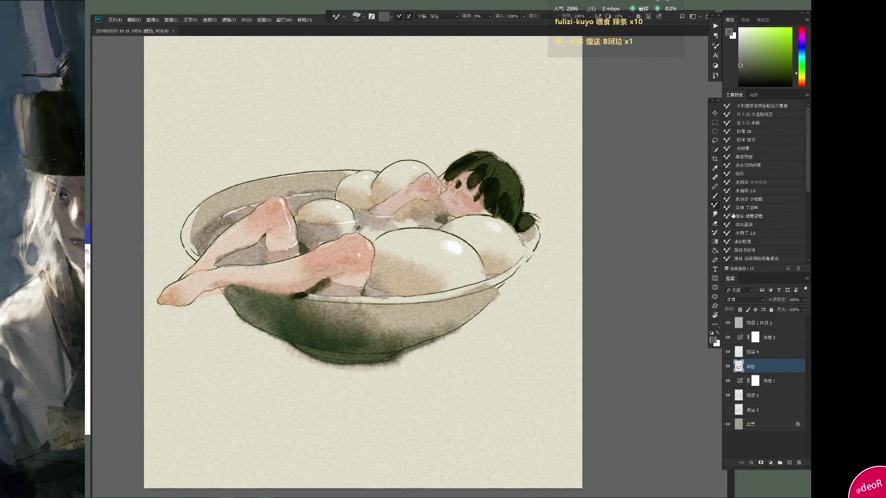
# - Add a Vibrance adjustment layer above the upper Curves layer and set its vibrance to +74
pyautogui.click(768, 338)
pyautogui.click(770, 463)
pyautogui.click(740, 394)
pyautogui.moveTo(763, 126); pyautogui.dragTo(792, 130)
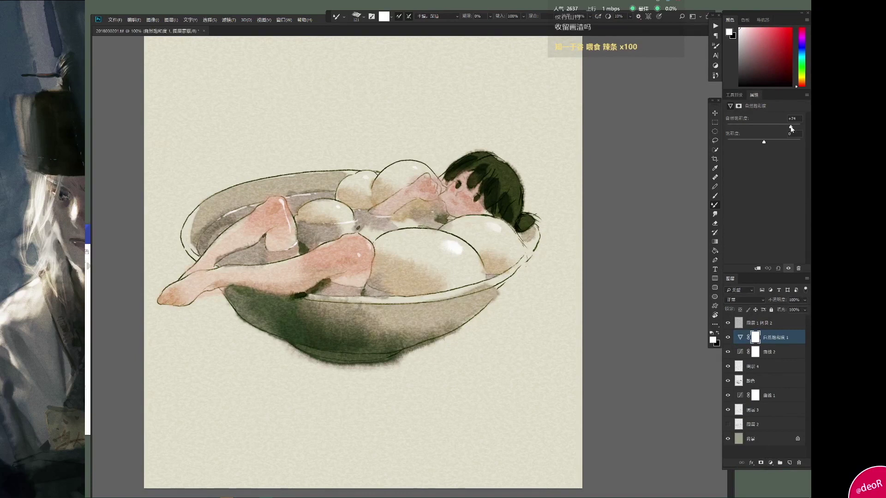
# - Lighten the ink outlines by raising the shadow point of Curves 1 to output 56 and lowering the line layer's fill
pyautogui.click(771, 396)
pyautogui.moveTo(743, 189); pyautogui.dragTo(748, 176)
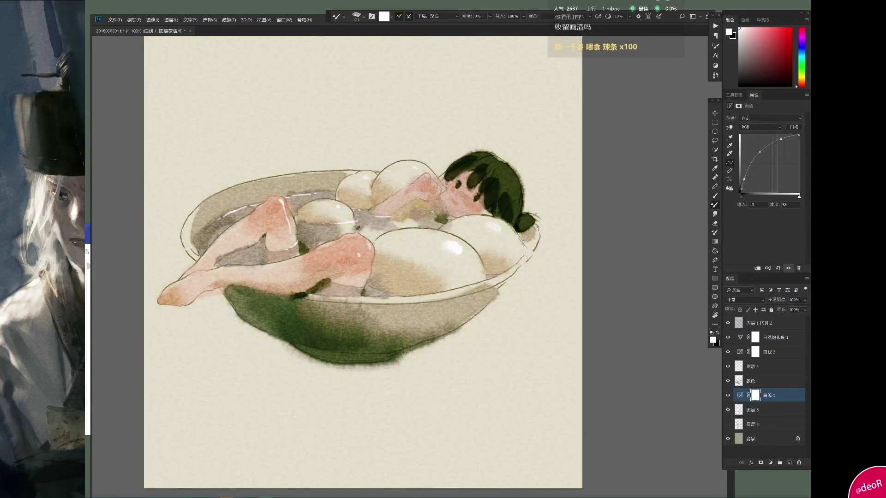
pyautogui.click(753, 409)
pyautogui.moveTo(804, 309); pyautogui.dragTo(795, 319)
# - Save the file and paint a dark olive cast shadow on the ground beside the bowl's base on the colour layer
pyautogui.click(765, 382)
pyautogui.hotkey('ctrl', 's')
pyautogui.press('b')
pyautogui.moveTo(276, 358)
pyautogui.mouseDown()
pyautogui.moveTo(152, 362)
pyautogui.moveTo(388, 374)
pyautogui.moveTo(222, 411)
pyautogui.moveTo(180, 362)
pyautogui.mouseUp()
# - Lighten the bowl's cast shadow to a soft grey wash and smudge its outer edges
pyautogui.press('r')
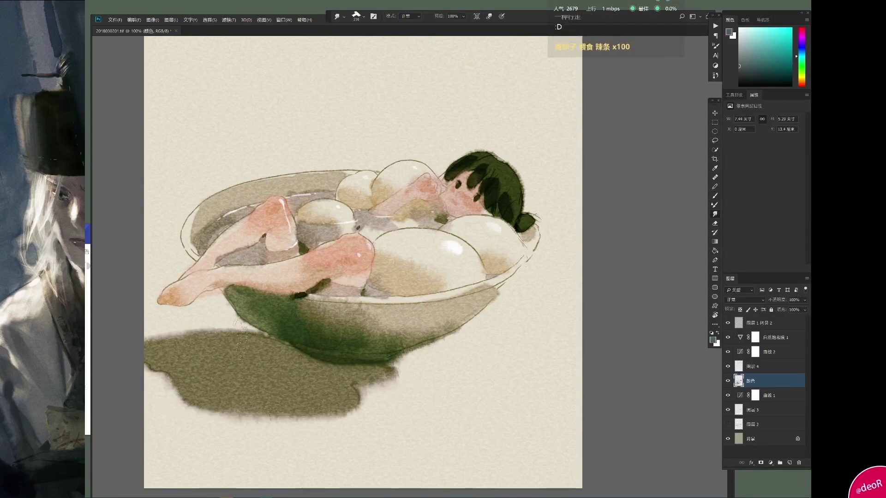
pyautogui.moveTo(373, 404); pyautogui.dragTo(387, 368)
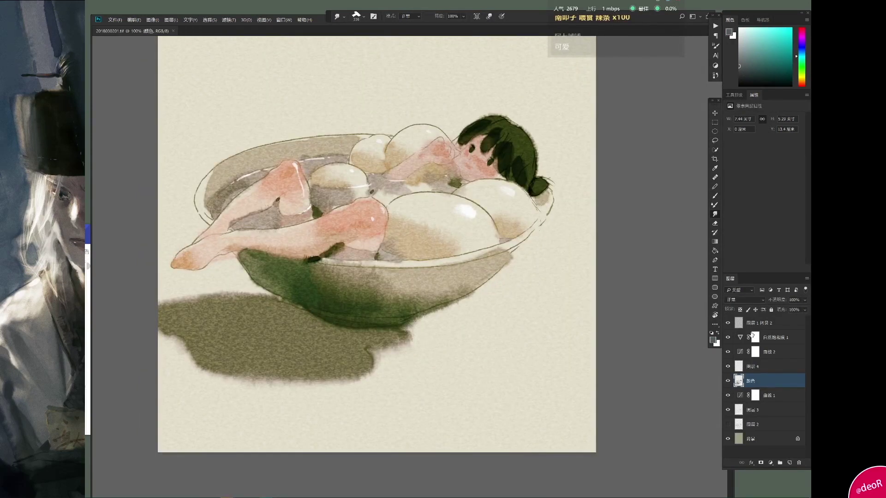
pyautogui.moveTo(198, 380)
pyautogui.mouseDown()
pyautogui.moveTo(323, 351)
pyautogui.moveTo(208, 392)
pyautogui.moveTo(312, 337)
pyautogui.moveTo(277, 308)
pyautogui.moveTo(260, 328)
pyautogui.mouseUp()
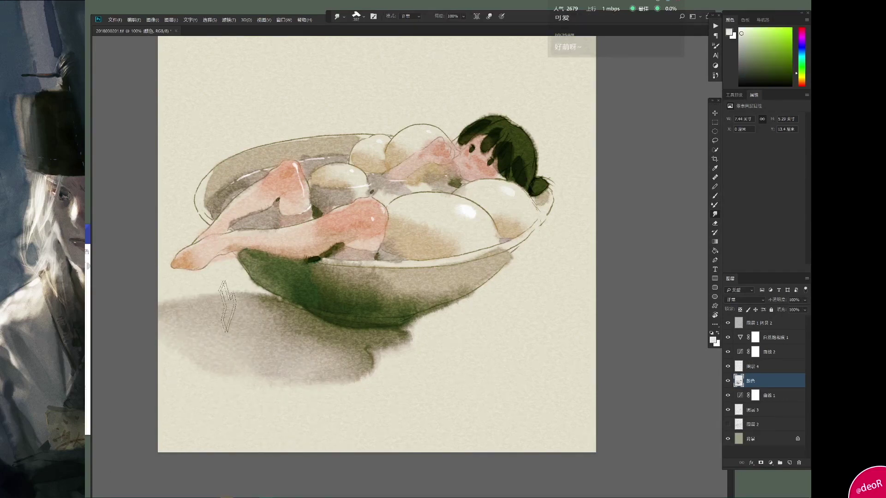
pyautogui.press('e')
# - Paint a dark green wave pattern on the bowl's outer side with a sampled colour and smudge it
pyautogui.click(715, 196)
pyautogui.keyDown('alt'); pyautogui.click(366, 307); pyautogui.keyUp('alt')
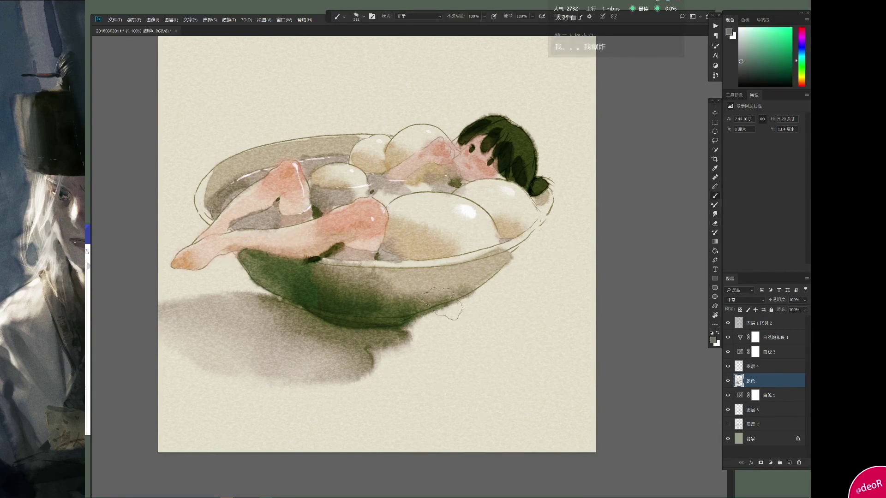
pyautogui.moveTo(433, 279); pyautogui.dragTo(412, 289)
pyautogui.moveTo(338, 281); pyautogui.dragTo(367, 291)
pyautogui.press('r')
# - Add small dark shading in the soup between the knees and dumplings with a sampled colour
pyautogui.press('b')
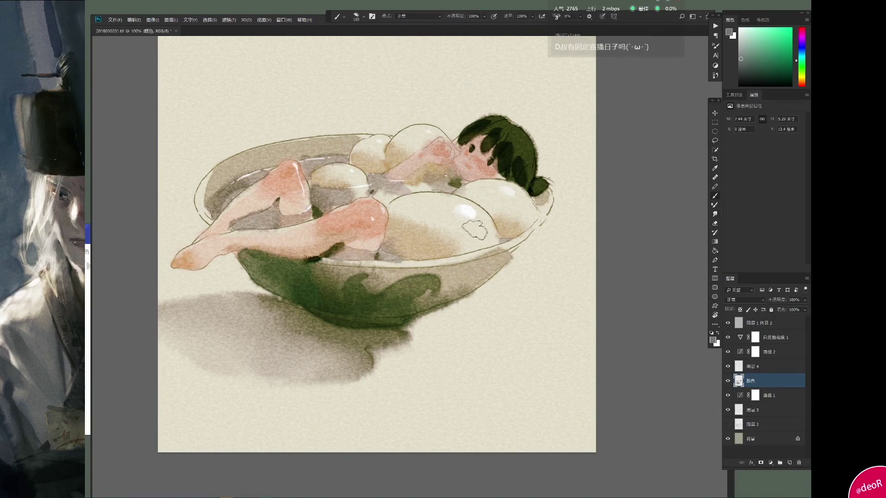
pyautogui.keyDown('alt'); pyautogui.click(371, 237); pyautogui.keyUp('alt')
pyautogui.moveTo(296, 203)
pyautogui.mouseDown()
pyautogui.moveTo(325, 173)
pyautogui.moveTo(354, 191)
pyautogui.mouseUp()
pyautogui.press('b')
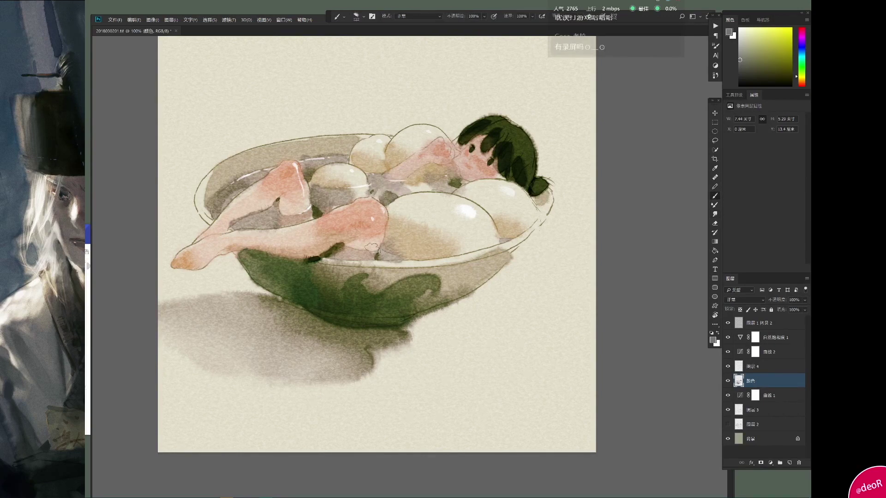
# - Paint a dark green band along the front and back of the bowl's rim
pyautogui.moveTo(552, 201)
pyautogui.mouseDown()
pyautogui.moveTo(421, 267)
pyautogui.moveTo(315, 263)
pyautogui.mouseUp()
pyautogui.moveTo(203, 178)
pyautogui.mouseDown()
pyautogui.moveTo(210, 221)
pyautogui.moveTo(378, 134)
pyautogui.mouseUp()
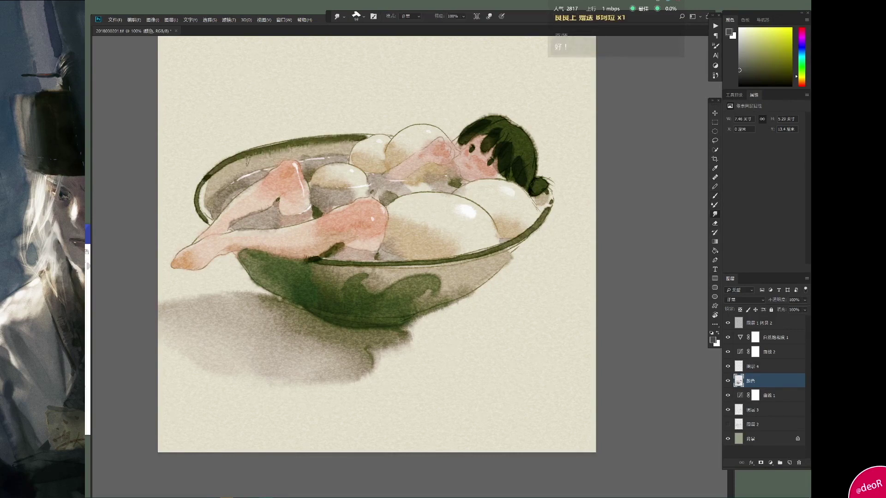
# - Fill the upper canvas above the bowl with a dark green and black wash on a new layer
pyautogui.hotkey('ctrl', '-')
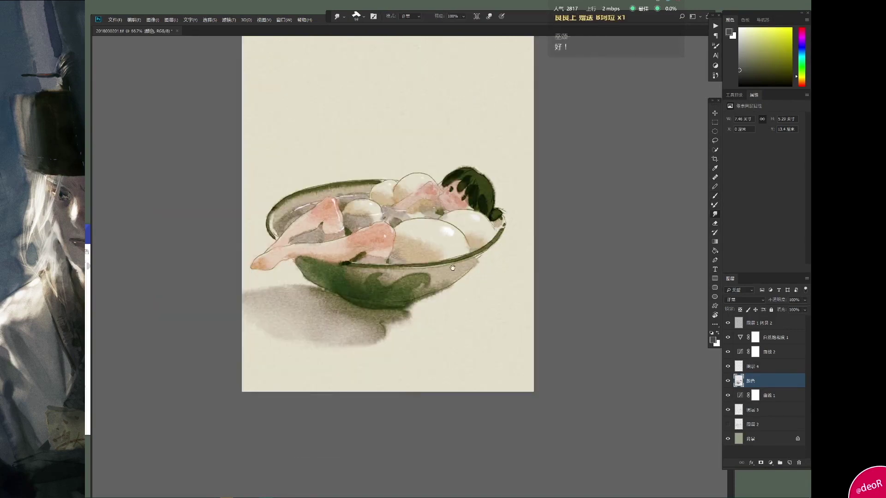
pyautogui.press('b')
pyautogui.hotkey('ctrl', 'shift', 'alt', 'n')
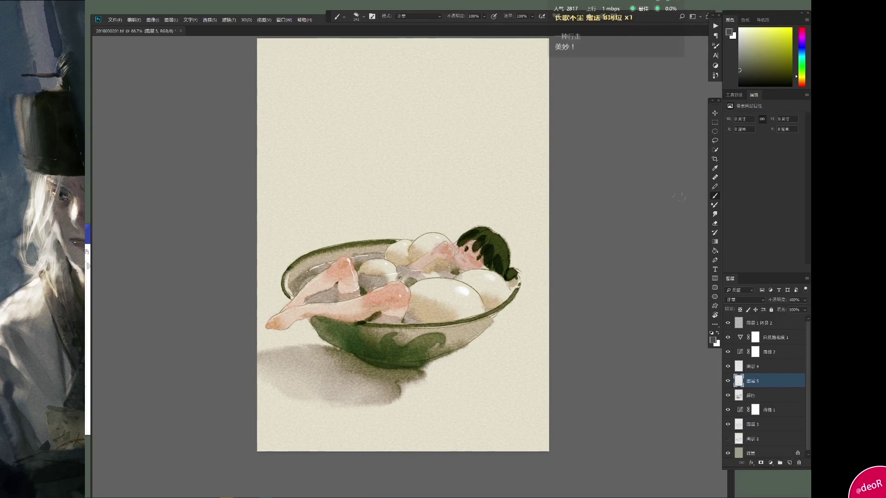
pyautogui.moveTo(301, 109)
pyautogui.mouseDown()
pyautogui.moveTo(468, 159)
pyautogui.moveTo(369, 189)
pyautogui.moveTo(328, 104)
pyautogui.moveTo(498, 148)
pyautogui.mouseUp()
pyautogui.click(498, 147)
# - Smudge the dark wash's edges into soft bleeds and stretch the wash down behind the bowl with Free Transform
pyautogui.press('r')
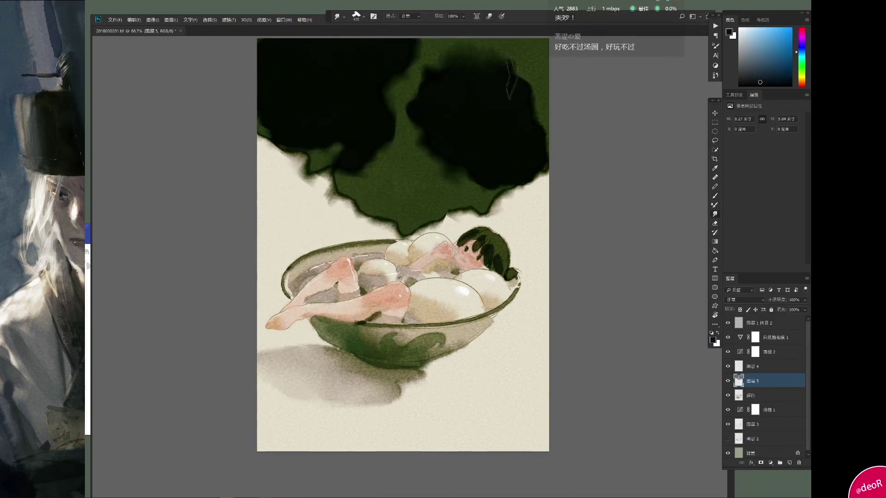
pyautogui.moveTo(260, 138); pyautogui.dragTo(393, 221)
pyautogui.moveTo(392, 180); pyautogui.dragTo(403, 111)
pyautogui.moveTo(406, 152); pyautogui.dragTo(406, 42)
pyautogui.moveTo(401, 193)
pyautogui.mouseDown()
pyautogui.moveTo(415, 240)
pyautogui.moveTo(394, 286)
pyautogui.mouseUp()
pyautogui.hotkey('ctrl', 't')
pyautogui.press('Return')
# - Erase the dark wash from the dumplings, arm and face, and sample a green for touching up around the head
pyautogui.hotkey('ctrl', '1')
pyautogui.press('e')
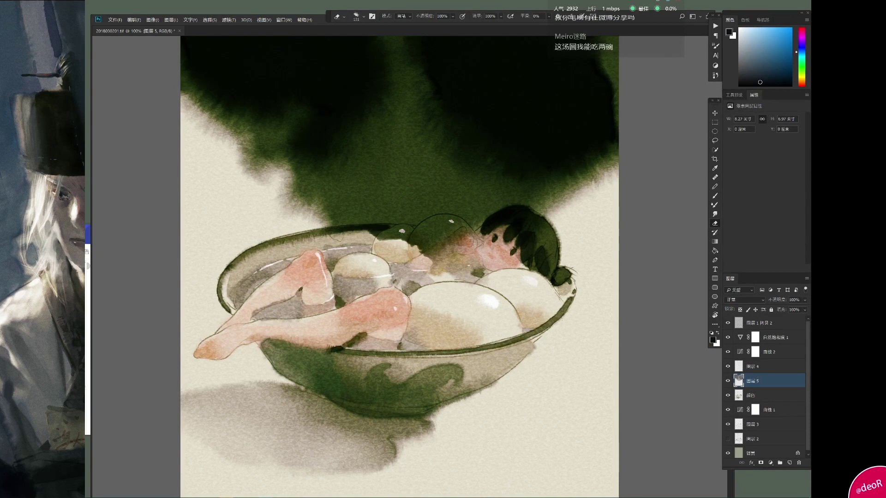
pyautogui.moveTo(405, 233)
pyautogui.mouseDown()
pyautogui.moveTo(448, 229)
pyautogui.moveTo(459, 247)
pyautogui.mouseUp()
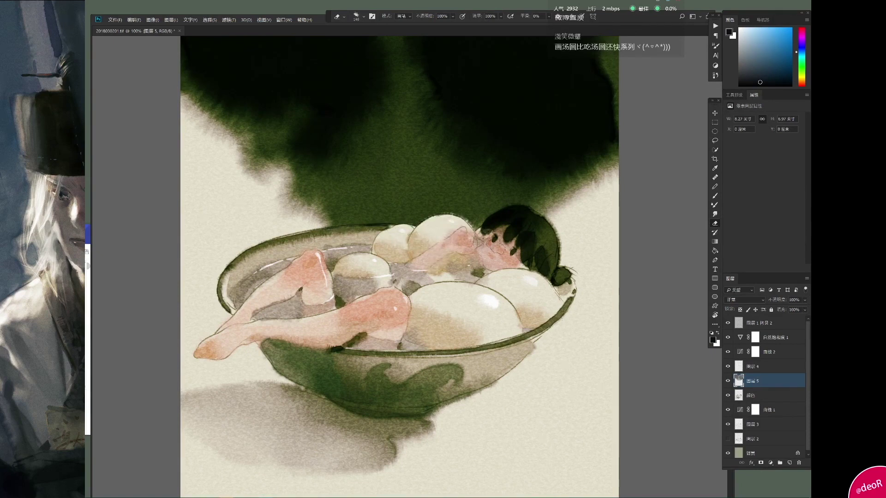
pyautogui.press('b')
pyautogui.keyDown('alt'); pyautogui.click(484, 198); pyautogui.keyUp('alt')
pyautogui.scroll(2, 482, 196)
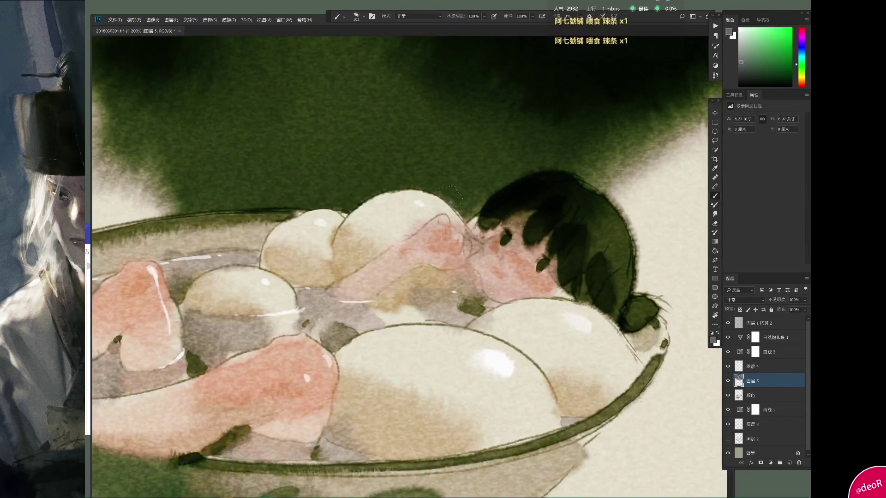
# - Adjust the Curves 2 layer to shift the greens to warm brown, and set the dark wash layer's fill to 75%
pyautogui.hotkey('ctrl', '0')
pyautogui.click(768, 351)
pyautogui.moveTo(749, 187); pyautogui.dragTo(749, 186)
pyautogui.click(766, 381)
pyautogui.moveTo(794, 316); pyautogui.dragTo(803, 316)
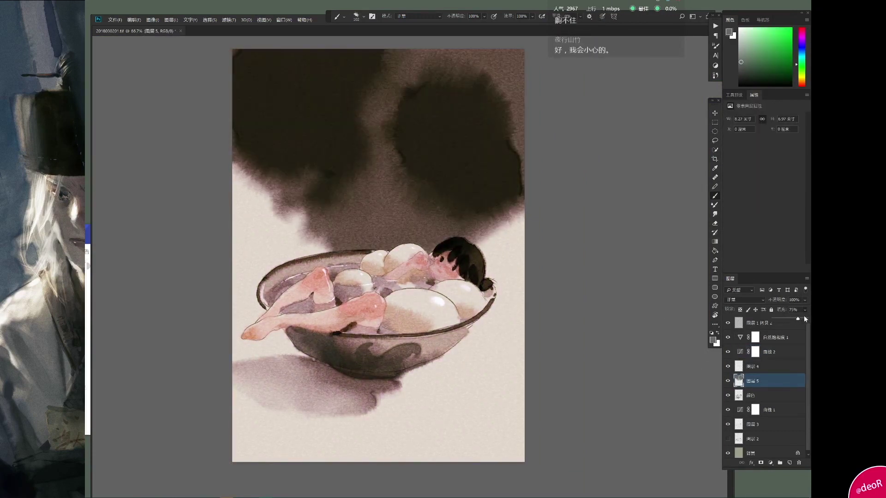
# - Paint a round pale yellow moon with a warm orange edge in the dark wash and smudge its outline
pyautogui.hotkey('ctrl', '1')
pyautogui.click(715, 223)
pyautogui.moveTo(428, 183)
pyautogui.mouseDown()
pyautogui.moveTo(447, 173)
pyautogui.moveTo(425, 190)
pyautogui.moveTo(431, 166)
pyautogui.moveTo(431, 193)
pyautogui.moveTo(417, 187)
pyautogui.moveTo(445, 169)
pyautogui.moveTo(465, 203)
pyautogui.moveTo(424, 215)
pyautogui.mouseUp()
pyautogui.press('b')
pyautogui.keyDown('alt'); pyautogui.click(447, 174); pyautogui.keyUp('alt')
pyautogui.press('r')
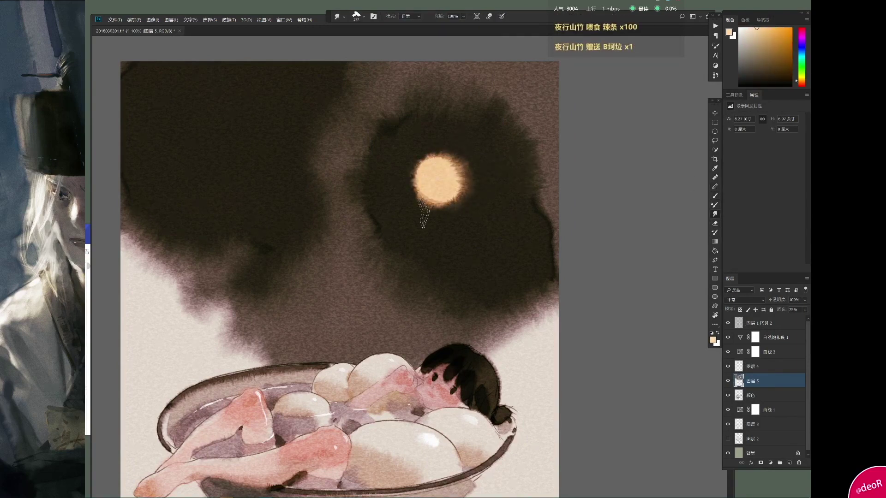
pyautogui.click(715, 197)
pyautogui.keyDown('alt'); pyautogui.click(440, 165); pyautogui.keyUp('alt')
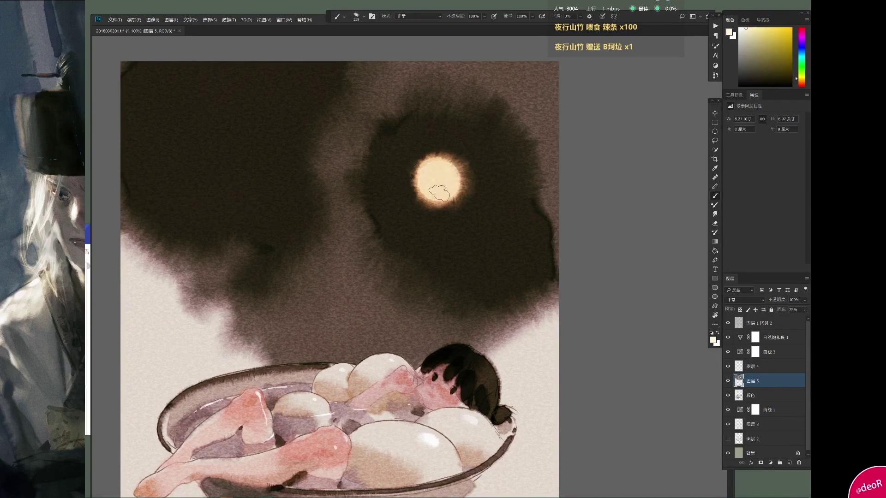
# - Brush a golden ochre glow into the dark wash beside the moon at the canvas edge and smudge it
pyautogui.moveTo(519, 196)
pyautogui.mouseDown()
pyautogui.moveTo(526, 115)
pyautogui.moveTo(517, 198)
pyautogui.mouseUp()
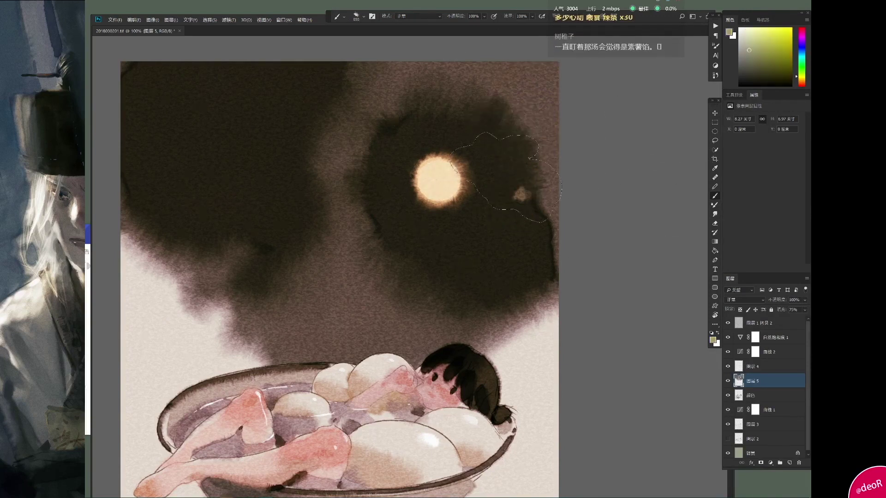
pyautogui.press('r')
pyautogui.moveTo(534, 109)
pyautogui.mouseDown()
pyautogui.moveTo(516, 230)
pyautogui.moveTo(497, 203)
pyautogui.moveTo(551, 255)
pyautogui.moveTo(508, 215)
pyautogui.moveTo(517, 240)
pyautogui.mouseUp()
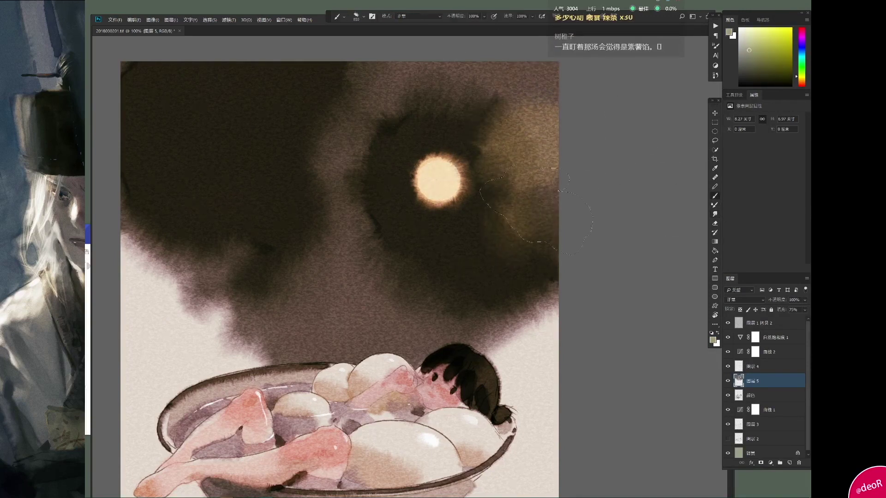
# - Brush a dark spot into the golden glow beside the moon and smudge it into a soft, bleeding edge
pyautogui.press('b')
pyautogui.press('d')
pyautogui.moveTo(493, 119)
pyautogui.mouseDown()
pyautogui.moveTo(524, 165)
pyautogui.moveTo(557, 143)
pyautogui.moveTo(455, 118)
pyautogui.mouseUp()
pyautogui.press('r')
pyautogui.moveTo(508, 74); pyautogui.dragTo(574, 267)
pyautogui.hotkey('ctrl', '-')
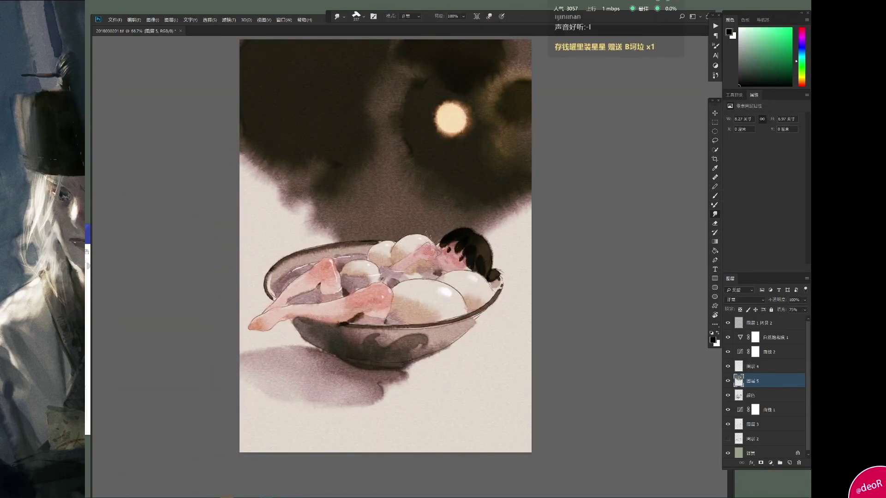
# - Move the artwork slightly down the canvas and extend the dark wash along the canvas's upper edge
pyautogui.moveTo(454, 280); pyautogui.dragTo(456, 302)
pyautogui.click(228, 20)
pyautogui.click(204, 66)
pyautogui.moveTo(295, 37); pyautogui.dragTo(554, 37)
pyautogui.click(755, 482)
# - On the colour layer, sample a dark grey and paint small dark accents in the gaps around the legs and dumplings
pyautogui.hotkey('alt', ']')
pyautogui.hotkey('ctrl', '+')
pyautogui.hotkey('ctrl', '+')
pyautogui.hotkey('alt', '[')
pyautogui.hotkey('alt', '[')
pyautogui.press('b')
pyautogui.keyDown('alt'); pyautogui.click(359, 202); pyautogui.keyUp('alt')
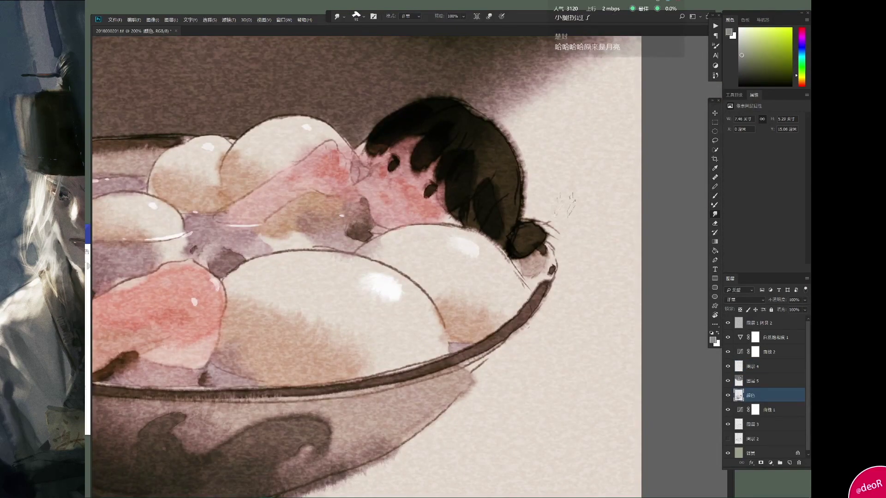
pyautogui.moveTo(313, 192)
pyautogui.mouseDown()
pyautogui.moveTo(377, 192)
pyautogui.moveTo(439, 148)
pyautogui.moveTo(422, 147)
pyautogui.moveTo(411, 159)
pyautogui.moveTo(460, 143)
pyautogui.mouseUp()
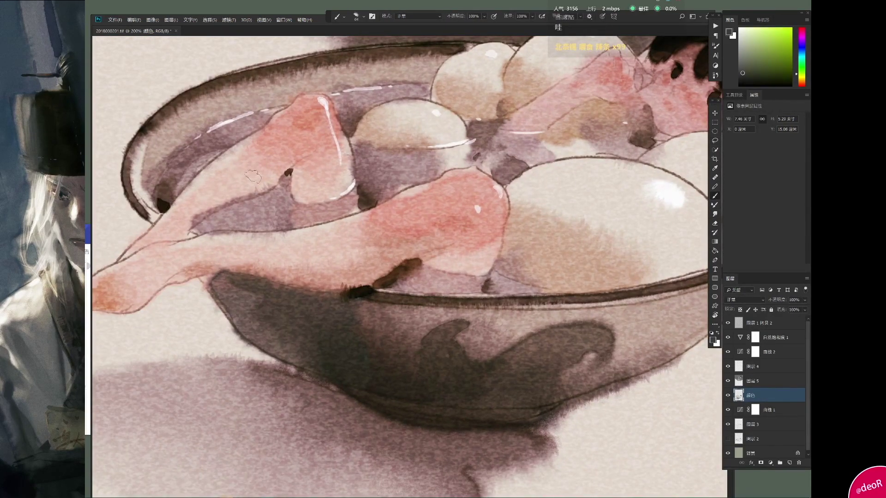
pyautogui.moveTo(253, 176); pyautogui.dragTo(323, 226)
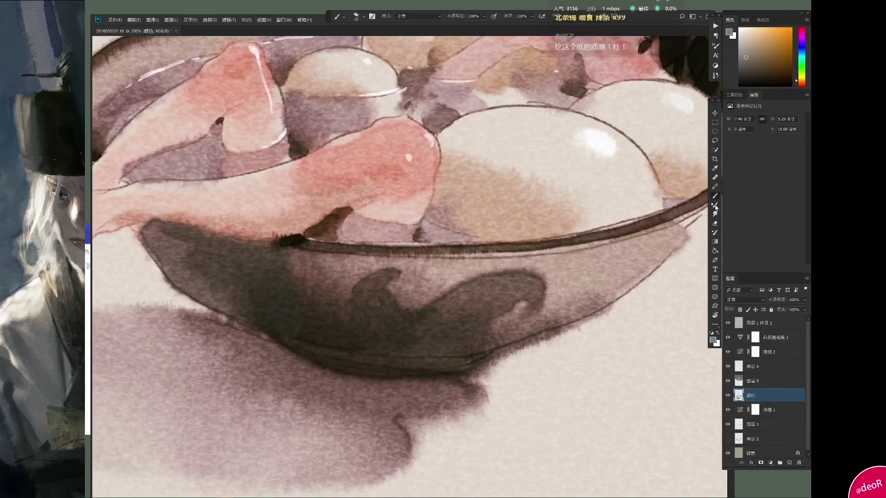
# - Paint a mauve shadow between the two back dumplings and a small reddish mouth on the girl's face
pyautogui.moveTo(351, 194); pyautogui.dragTo(314, 159)
pyautogui.moveTo(507, 193)
pyautogui.mouseDown()
pyautogui.moveTo(577, 115)
pyautogui.moveTo(635, 120)
pyautogui.moveTo(461, 242)
pyautogui.moveTo(406, 217)
pyautogui.mouseUp()
pyautogui.keyDown('alt'); pyautogui.click(402, 216); pyautogui.keyUp('alt')
pyautogui.press(']')
pyautogui.press(']')
pyautogui.press(']')
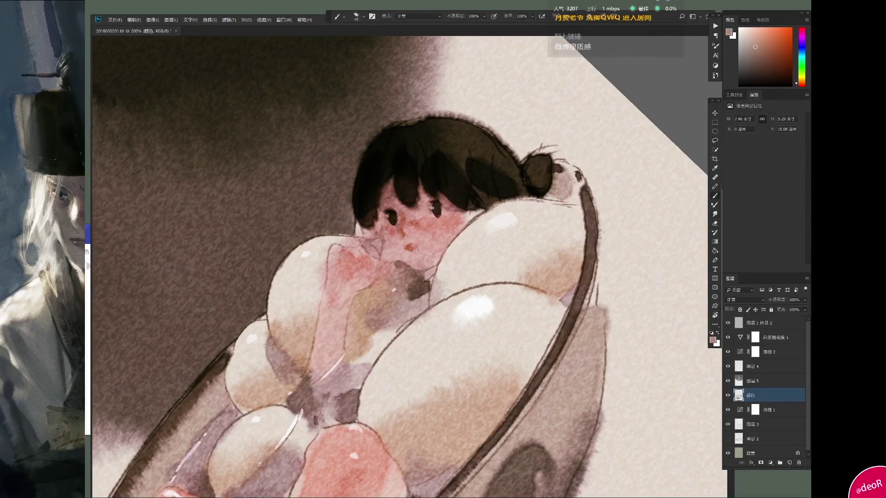
# - Fill and blend the dark hair strands into one solid mass and soften the tone of the hair bun
pyautogui.keyDown('alt'); pyautogui.click(486, 165); pyautogui.keyUp('alt')
pyautogui.press(']')
pyautogui.press(']')
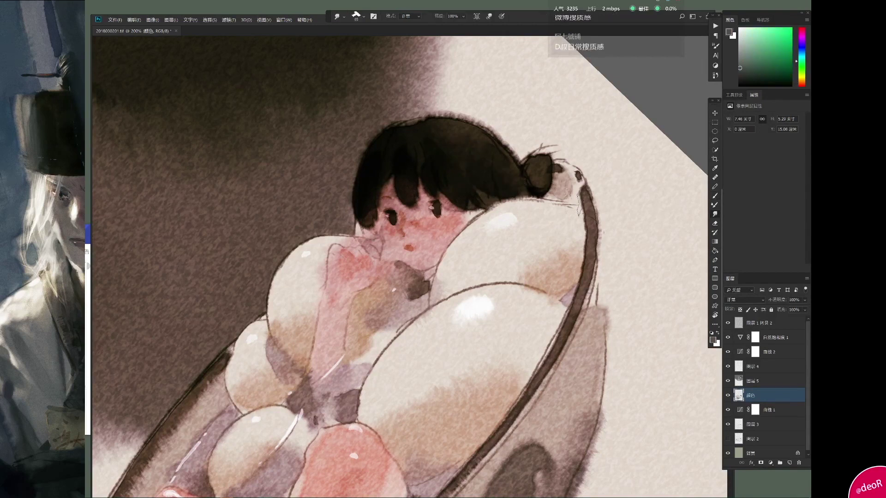
pyautogui.keyDown('alt'); pyautogui.click(535, 169); pyautogui.keyUp('alt')
pyautogui.press('[')
pyautogui.press('[')
pyautogui.press('[')
pyautogui.press('[')
# - Add a fine eyebrow and chin line to the face and paint loose dark hair tips beside the cheek
pyautogui.keyDown('alt'); pyautogui.click(429, 272); pyautogui.keyUp('alt')
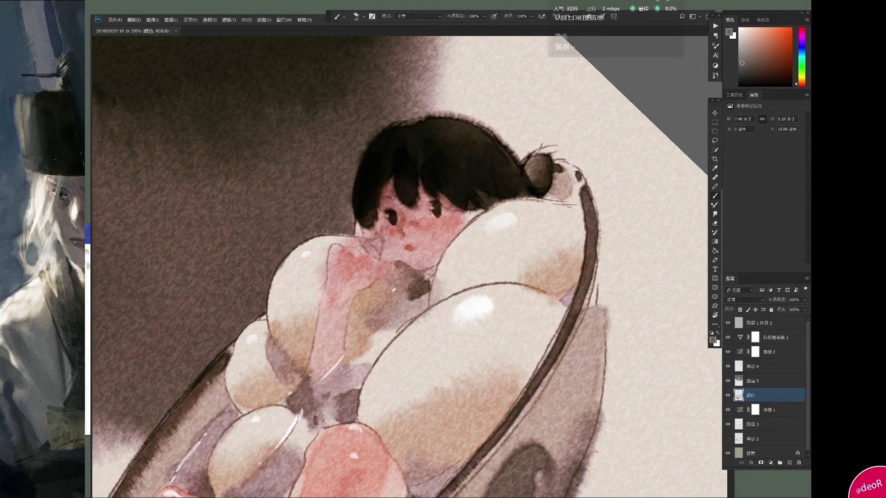
pyautogui.keyDown('alt'); pyautogui.click(394, 198); pyautogui.keyUp('alt')
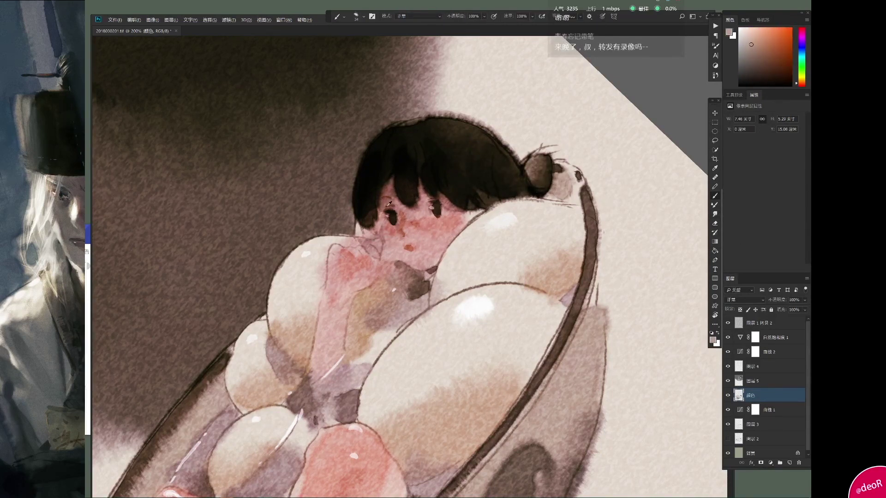
pyautogui.keyDown('alt'); pyautogui.click(469, 207); pyautogui.keyUp('alt')
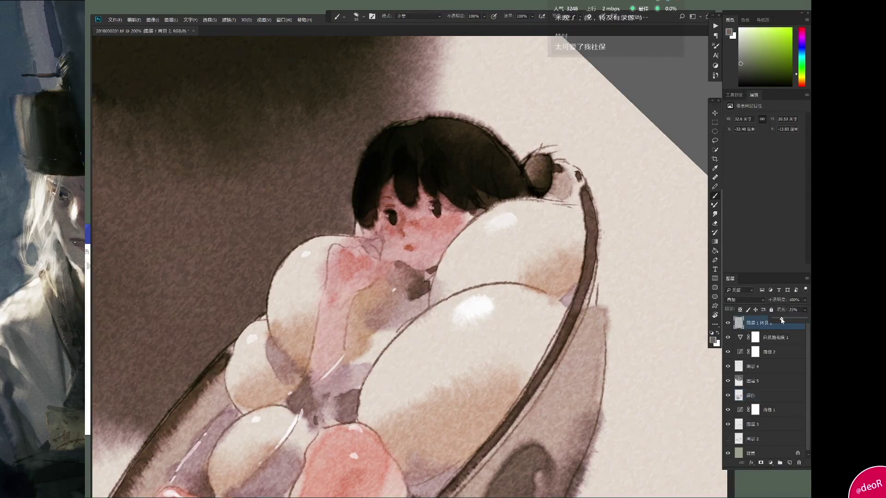
pyautogui.keyDown('alt'); pyautogui.click(360, 201); pyautogui.keyUp('alt')
pyautogui.moveTo(359, 201); pyautogui.dragTo(372, 233)
pyautogui.keyDown('alt'); pyautogui.click(433, 190); pyautogui.keyUp('alt')
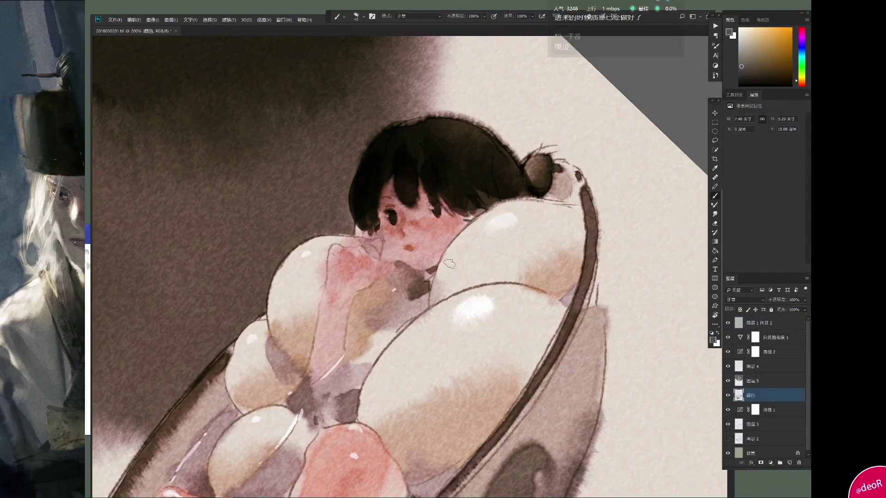
pyautogui.hotkey('ctrl', '-')
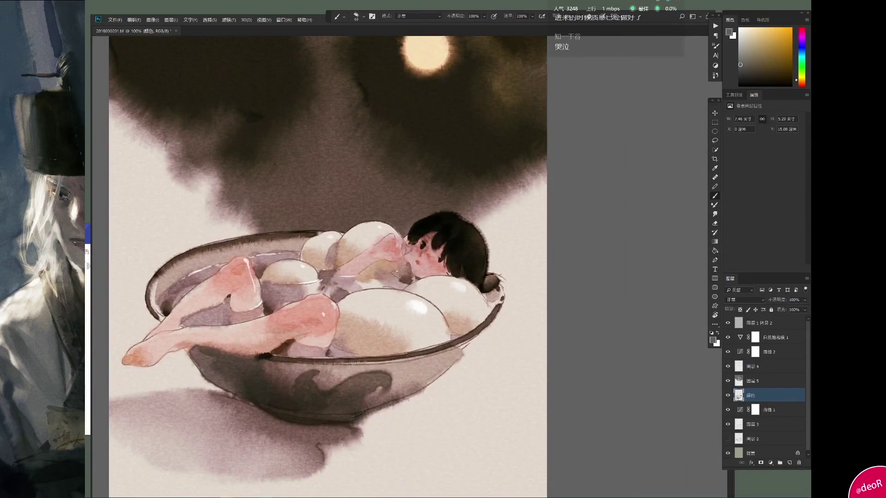
# - On Layer 5, paint a mauve wash beside the bowl's head end and a dark patch at the opposite canvas edge, smudging both
pyautogui.hotkey('ctrl', '-')
pyautogui.hotkey('alt', ']')
pyautogui.press('e')
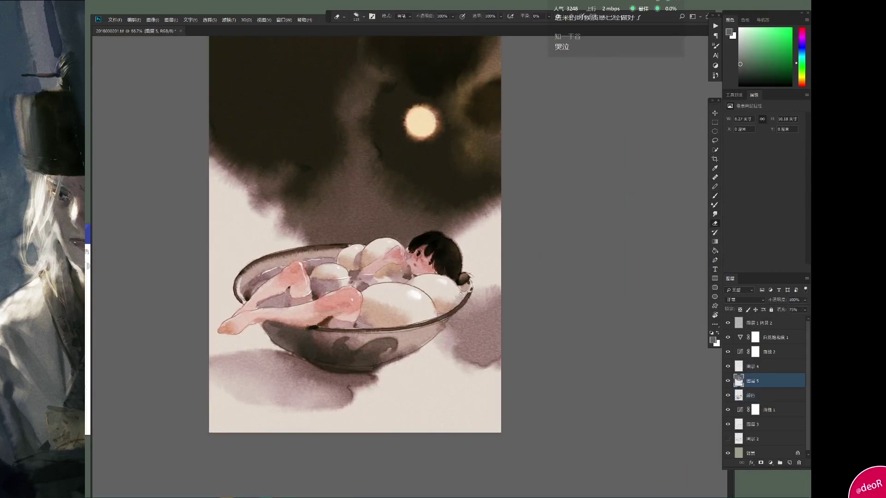
pyautogui.press('r')
pyautogui.moveTo(188, 247)
pyautogui.mouseDown()
pyautogui.moveTo(212, 249)
pyautogui.moveTo(219, 263)
pyautogui.mouseUp()
pyautogui.press('e')
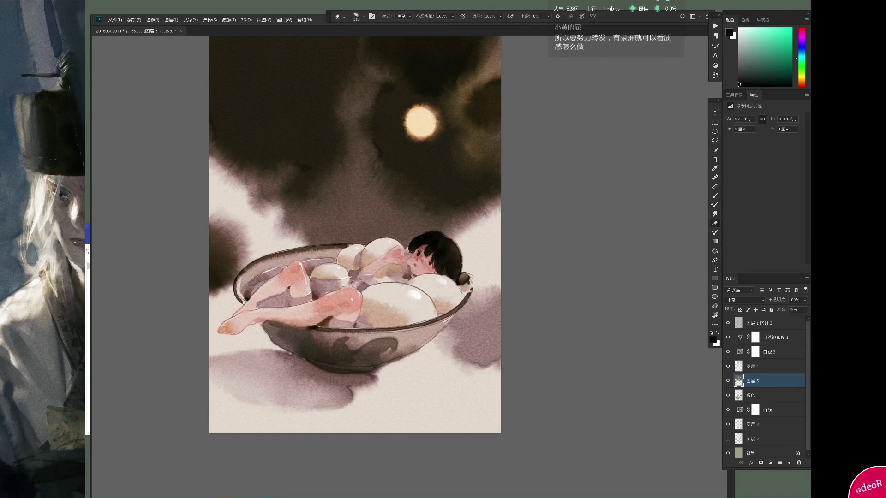
pyautogui.moveTo(338, 256); pyautogui.dragTo(330, 303)
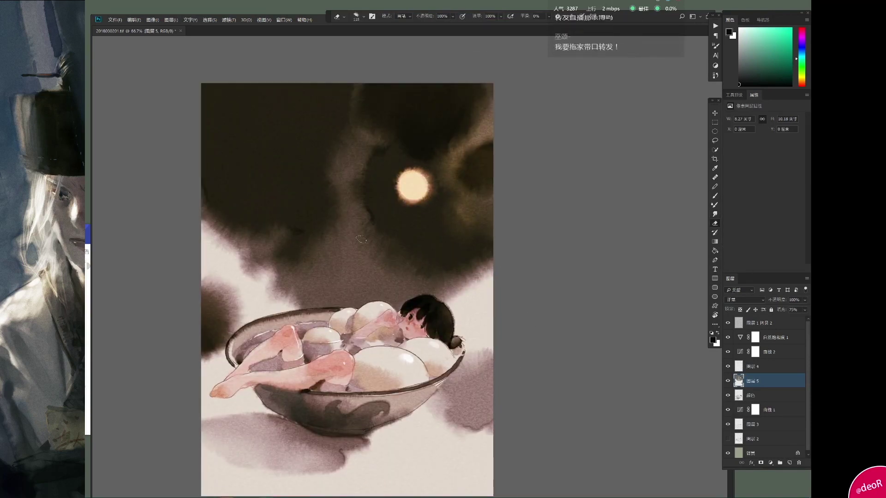
pyautogui.moveTo(361, 239); pyautogui.dragTo(388, 165)
pyautogui.moveTo(392, 312); pyautogui.dragTo(394, 368)
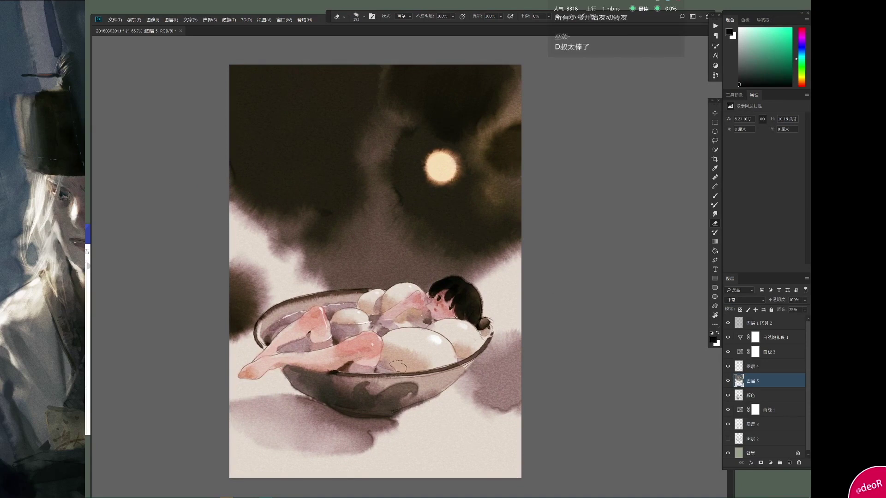
# - On the colour layer, paint dark hair strands across the cheek, at the fringe and trailing into the soup below the chin
pyautogui.scroll(2, 397, 366)
pyautogui.press('b')
pyautogui.hotkey('alt', '[')
pyautogui.keyDown('alt'); pyautogui.click(525, 297); pyautogui.keyUp('alt')
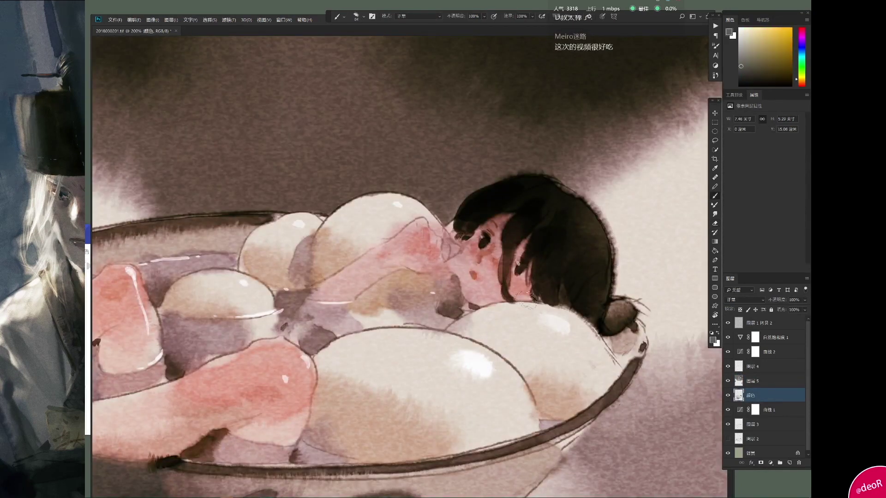
pyautogui.moveTo(524, 297); pyautogui.dragTo(526, 291)
pyautogui.moveTo(429, 322); pyautogui.dragTo(456, 313)
pyautogui.keyDown('alt'); pyautogui.click(461, 233); pyautogui.keyUp('alt')
pyautogui.moveTo(458, 233); pyautogui.dragTo(463, 238)
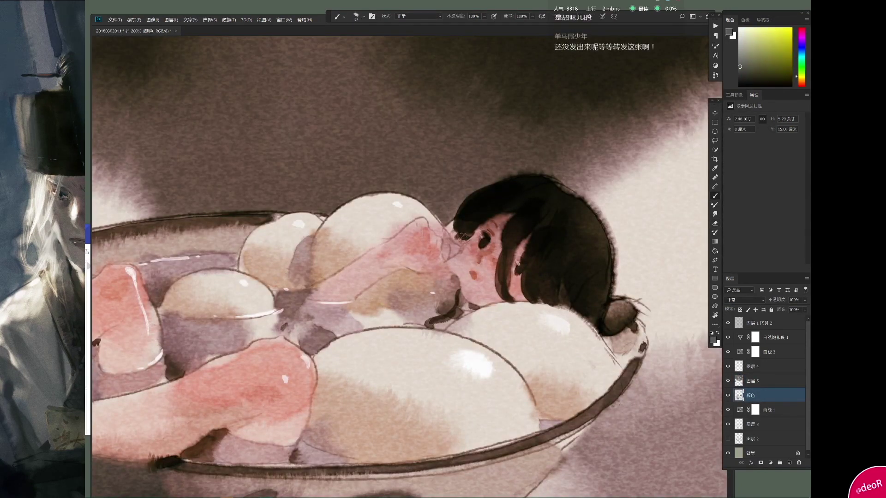
pyautogui.press('r')
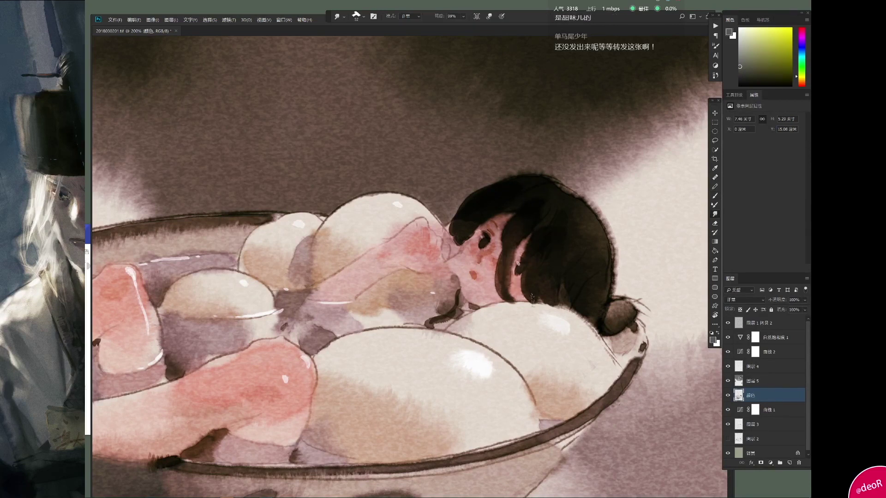
# - Paint a dark shadow in the soup between the legs and smudge it into the surrounding mauve
pyautogui.moveTo(507, 308); pyautogui.dragTo(676, 229)
pyautogui.press('b')
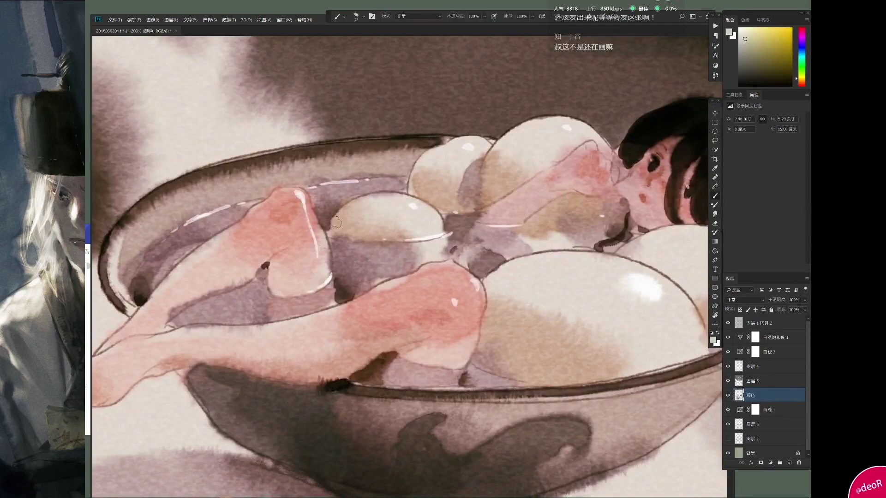
pyautogui.moveTo(432, 225); pyautogui.dragTo(531, 173)
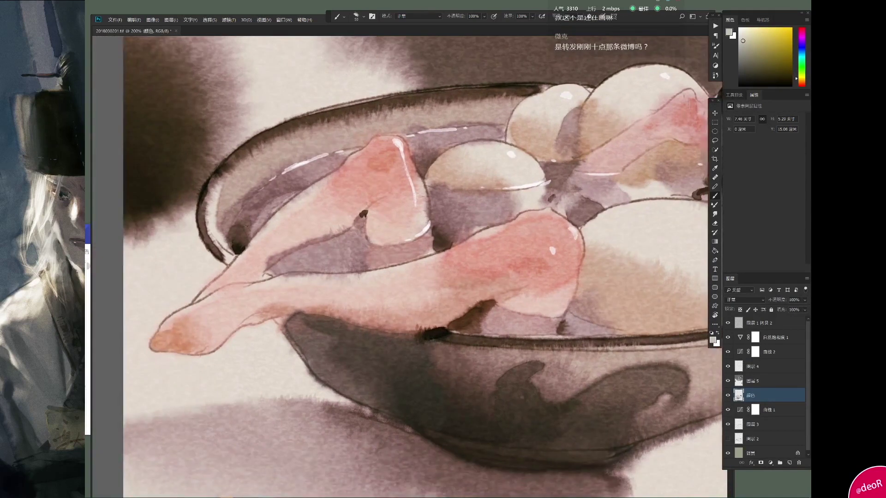
pyautogui.press('r')
pyautogui.moveTo(360, 256); pyautogui.dragTo(351, 268)
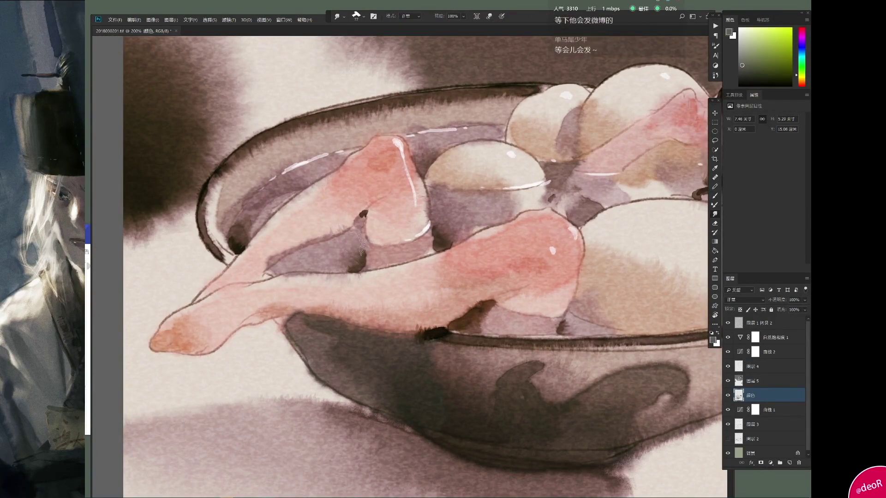
# - Add reddish-brown accents in the creases of both bent knees and smudge them
pyautogui.press('b')
pyautogui.moveTo(508, 269)
pyautogui.mouseDown()
pyautogui.moveTo(285, 221)
pyautogui.moveTo(295, 240)
pyautogui.mouseUp()
pyautogui.keyDown('alt'); pyautogui.click(273, 249); pyautogui.keyUp('alt')
pyautogui.press('r')
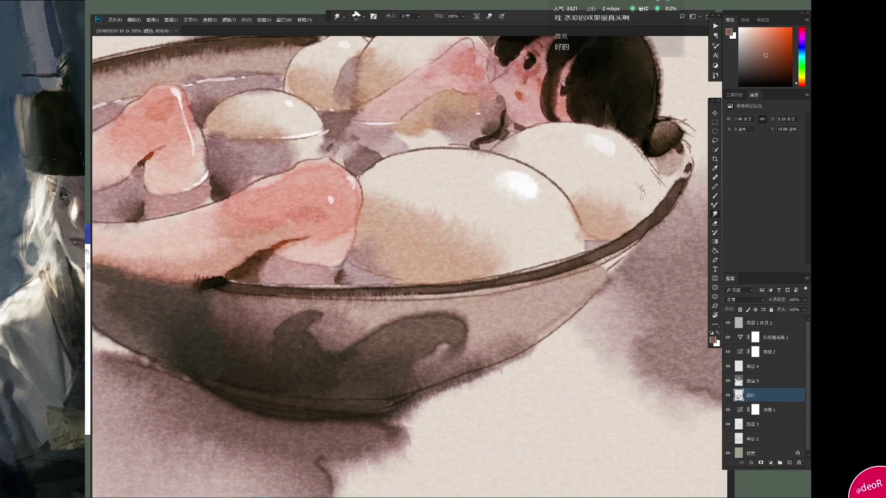
# - Add a reddish-brown accent beneath the arm and blend the fringe tips near the hand
pyautogui.press('b')
pyautogui.moveTo(446, 86); pyautogui.dragTo(392, 140)
pyautogui.press('b')
pyautogui.press('r')
pyautogui.moveTo(417, 111); pyautogui.dragTo(447, 119)
pyautogui.press('b')
pyautogui.keyDown('alt'); pyautogui.click(444, 107); pyautogui.keyUp('alt')
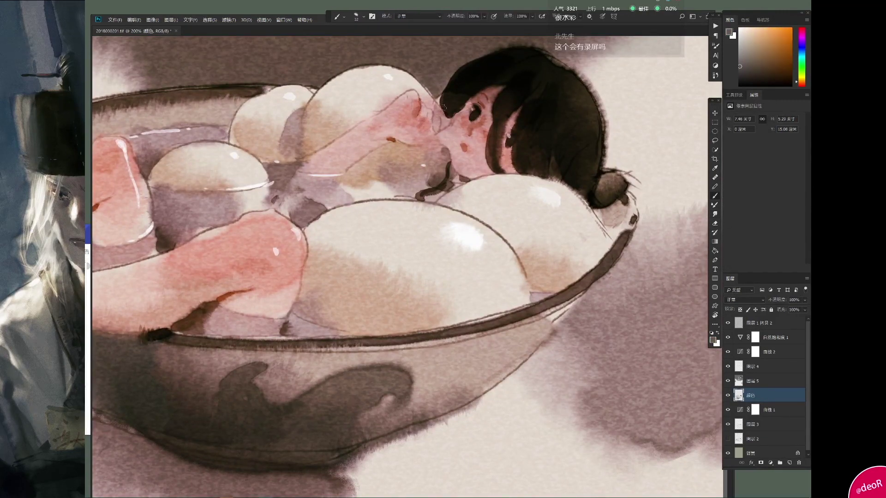
# - Touch up the shadow in the soup beside the front knee with a sampled grey and smudge it
pyautogui.press('r')
pyautogui.moveTo(587, 254); pyautogui.dragTo(693, 152)
pyautogui.press('x')
pyautogui.keyDown('alt'); pyautogui.click(396, 230); pyautogui.keyUp('alt')
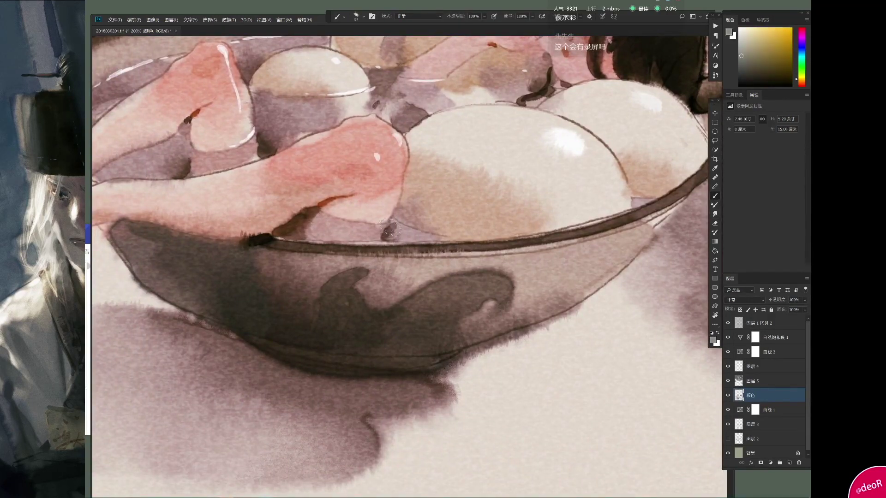
pyautogui.press('r')
pyautogui.moveTo(275, 214); pyautogui.dragTo(365, 215)
pyautogui.keyDown('alt'); pyautogui.click(343, 236); pyautogui.keyUp('alt')
pyautogui.moveTo(272, 233)
pyautogui.mouseDown()
pyautogui.moveTo(313, 242)
pyautogui.moveTo(316, 262)
pyautogui.mouseUp()
# - Smudge the brown shading on the large front dumpling into a softer gradient
pyautogui.moveTo(515, 155); pyautogui.dragTo(358, 139)
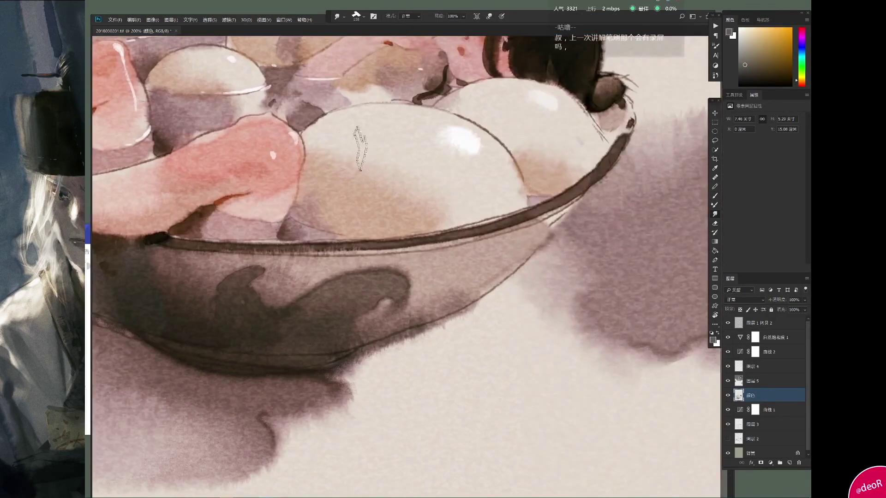
pyautogui.moveTo(476, 152); pyautogui.dragTo(392, 134)
pyautogui.press('b')
pyautogui.keyDown('alt'); pyautogui.click(393, 133); pyautogui.keyUp('alt')
pyautogui.click(715, 216)
pyautogui.scroll(-5, 401, 281)
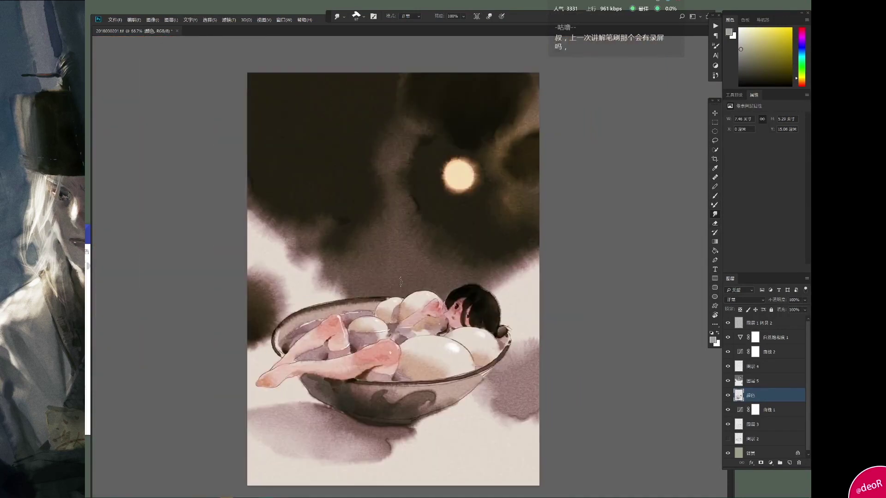
# - Switch to the web browser, look through the Baidu image results for water drops as reference, and return to the painting
pyautogui.hotkey('alt', 'Tab')
pyautogui.click(240, 35)
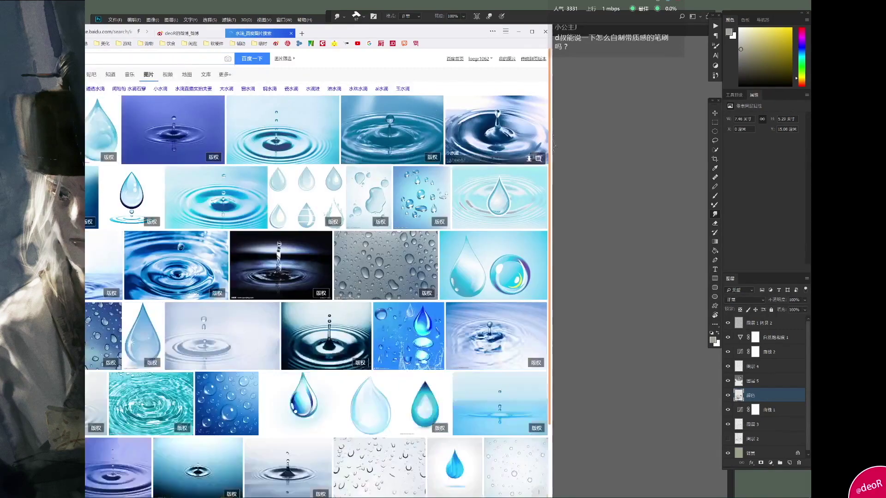
pyautogui.scroll(-1, 549, 152)
pyautogui.moveTo(549, 152); pyautogui.dragTo(557, 376)
pyautogui.moveTo(550, 328); pyautogui.dragTo(554, 397)
pyautogui.click(609, 308)
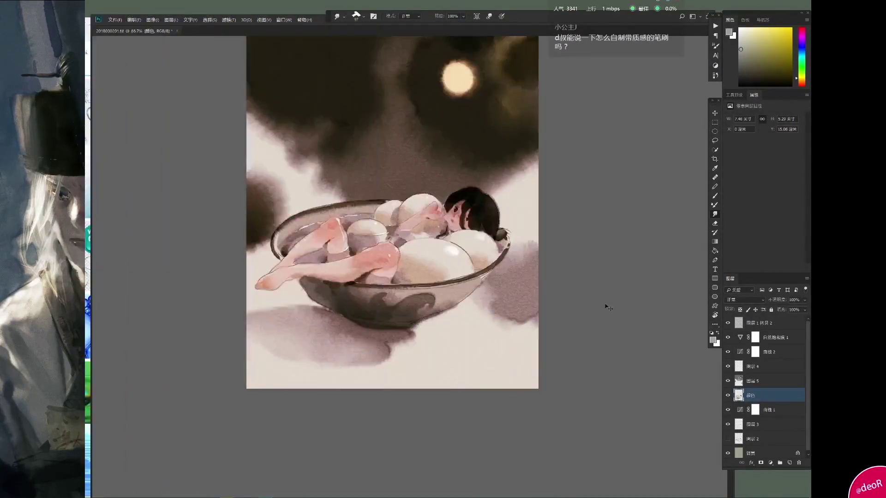
# - On Layer 4, draw several small water droplets on the ground in front of the bowl with dark curved edges and white highlights
pyautogui.hotkey('ctrl', '1')
pyautogui.hotkey('alt', ']')
pyautogui.hotkey('alt', ']')
pyautogui.press('b')
pyautogui.scroll(-3, 470, 223)
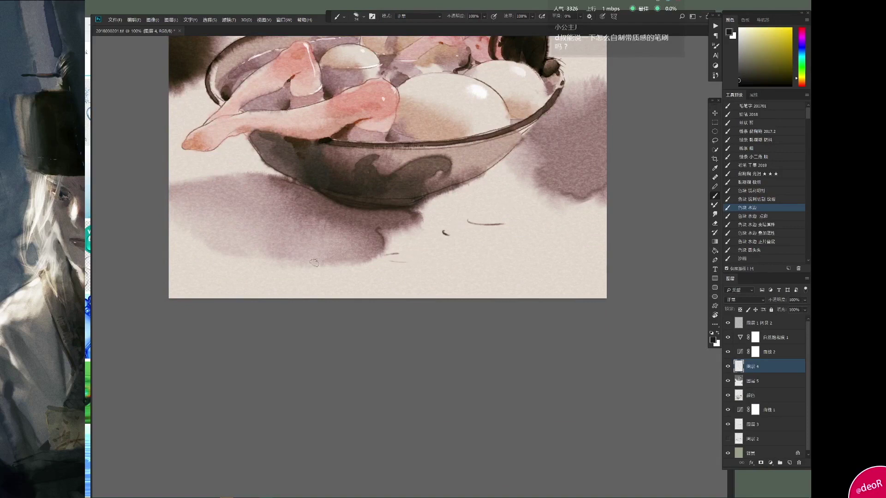
pyautogui.hotkey('shift', 'b')
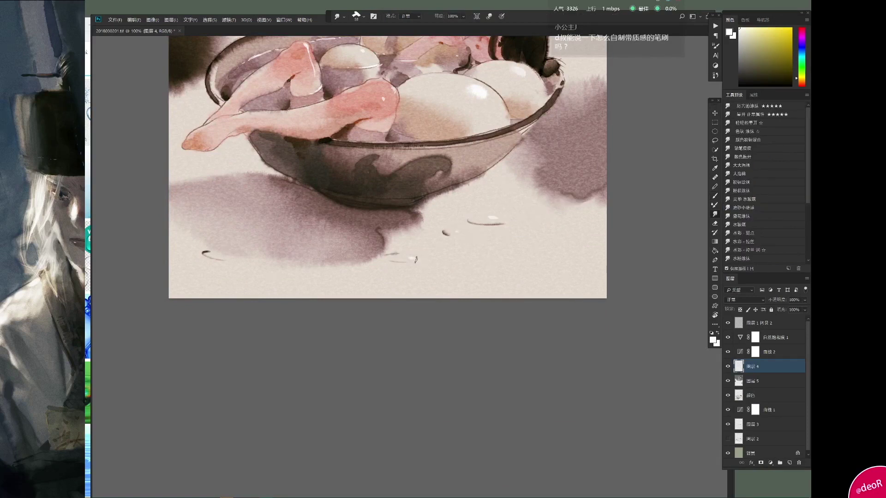
# - Paint faint splash stains on the ground near the droplets and a small mauve spot beside the bowl's shadow
pyautogui.hotkey('shift', 'b')
pyautogui.keyDown('alt'); pyautogui.click(465, 216); pyautogui.keyUp('alt')
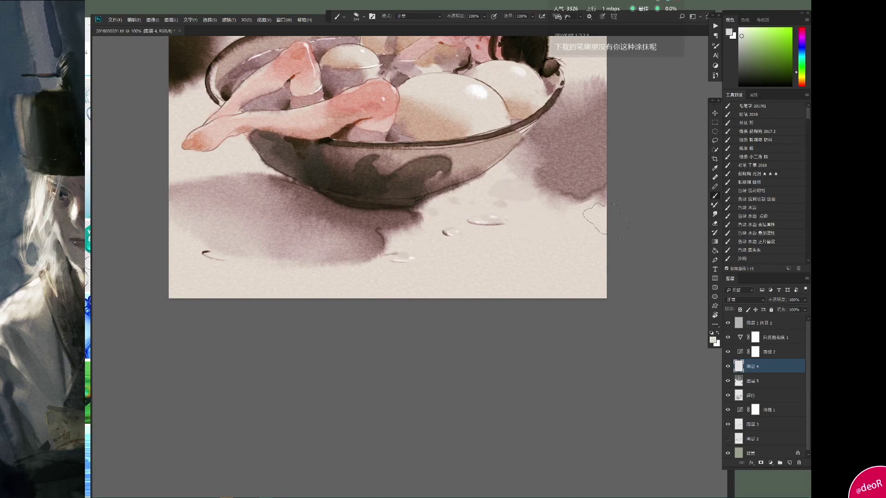
pyautogui.hotkey('ctrl', '-')
pyautogui.keyDown('alt'); pyautogui.click(409, 282); pyautogui.keyUp('alt')
pyautogui.hotkey('shift', 'b')
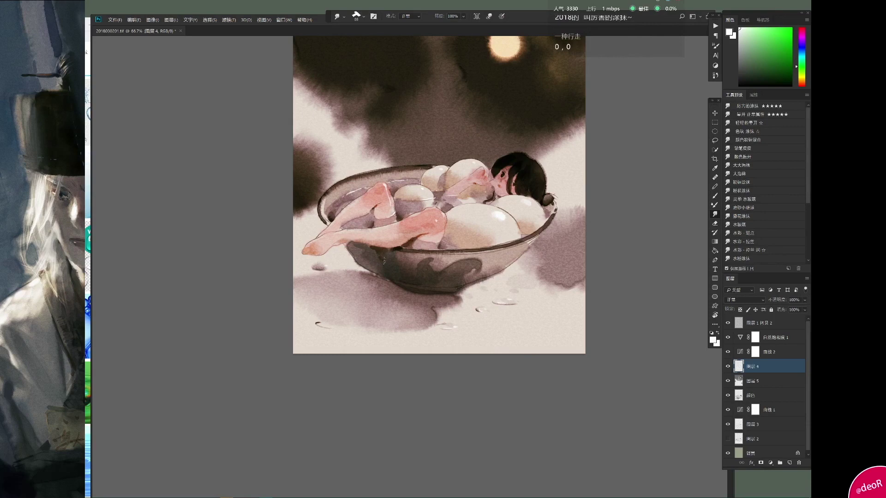
pyautogui.hotkey('shift', 'b')
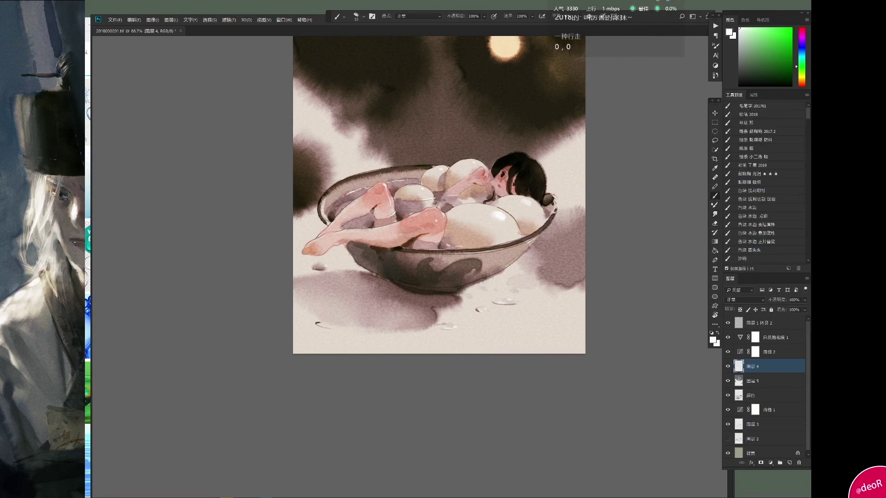
# - Resize the brush and sample pale peach tones on the colour layer for retouching the figure and dumplings
pyautogui.keyDown('ctrl'); pyautogui.keyDown('alt'); pyautogui.rightClick(389, 215); pyautogui.keyUp('alt'); pyautogui.keyUp('ctrl')
pyautogui.keyDown('alt'); pyautogui.click(389, 215); pyautogui.keyUp('alt')
pyautogui.keyDown('ctrl'); pyautogui.keyDown('alt'); pyautogui.rightClick(389, 215); pyautogui.keyUp('alt'); pyautogui.keyUp('ctrl')
pyautogui.keyDown('ctrl'); pyautogui.keyDown('alt'); pyautogui.rightClick(389, 215); pyautogui.keyUp('alt'); pyautogui.keyUp('ctrl')
pyautogui.press('e')
pyautogui.press('b')
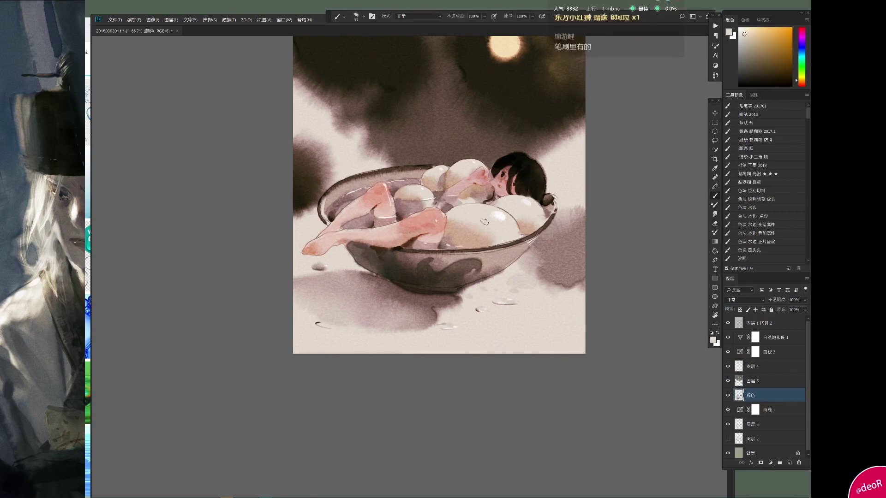
pyautogui.keyDown('alt'); pyautogui.click(438, 224); pyautogui.keyUp('alt')
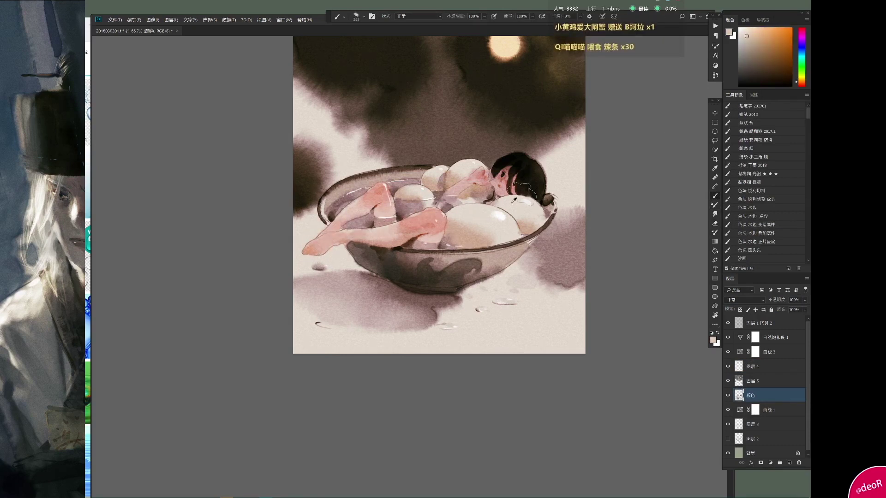